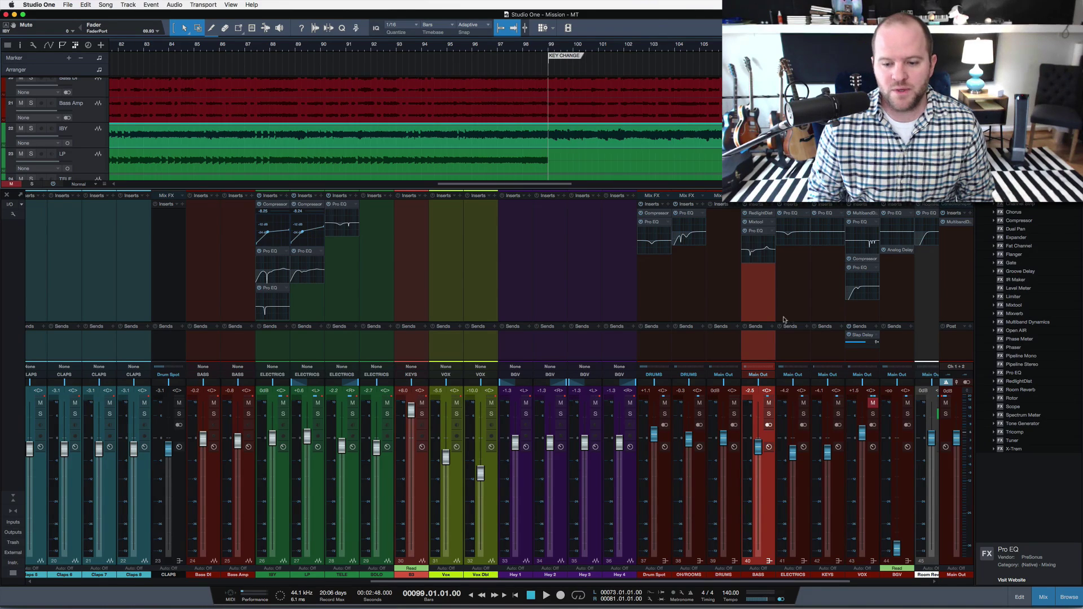
# - Unmute the VOX bus and review the settings of its Multiband Dynamics, Pro EQ and Compressor inserts
pyautogui.click(873, 402)
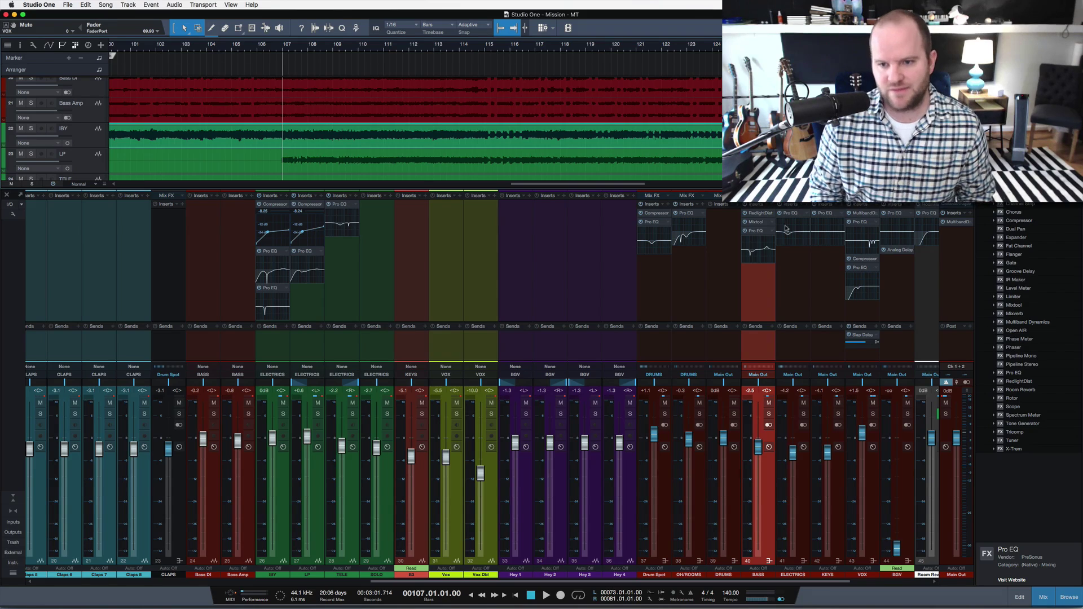
pyautogui.click(861, 222)
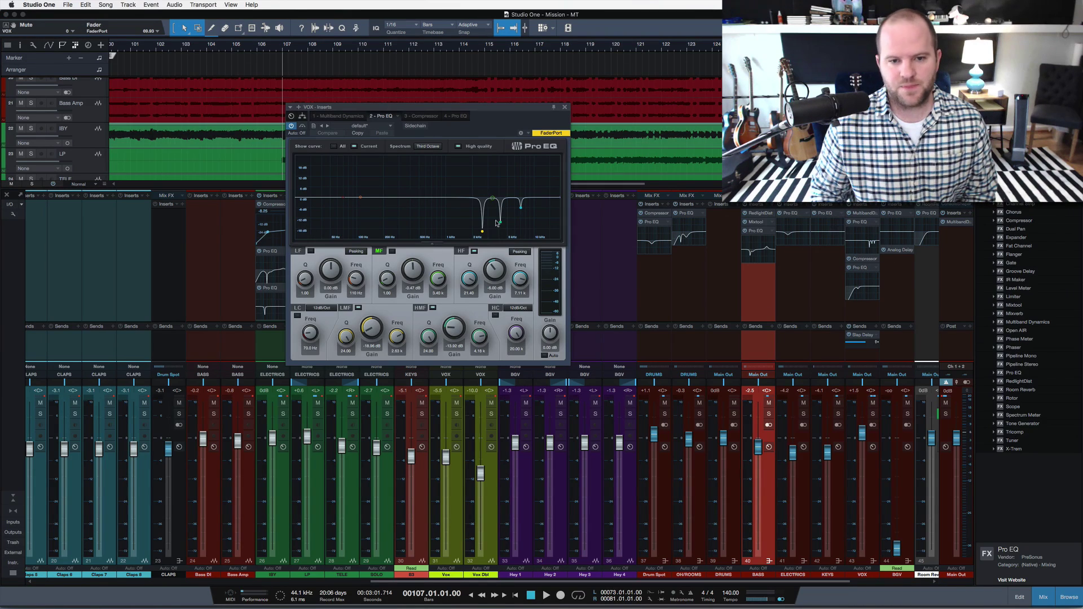
pyautogui.click(422, 116)
pyautogui.click(457, 116)
pyautogui.click(340, 116)
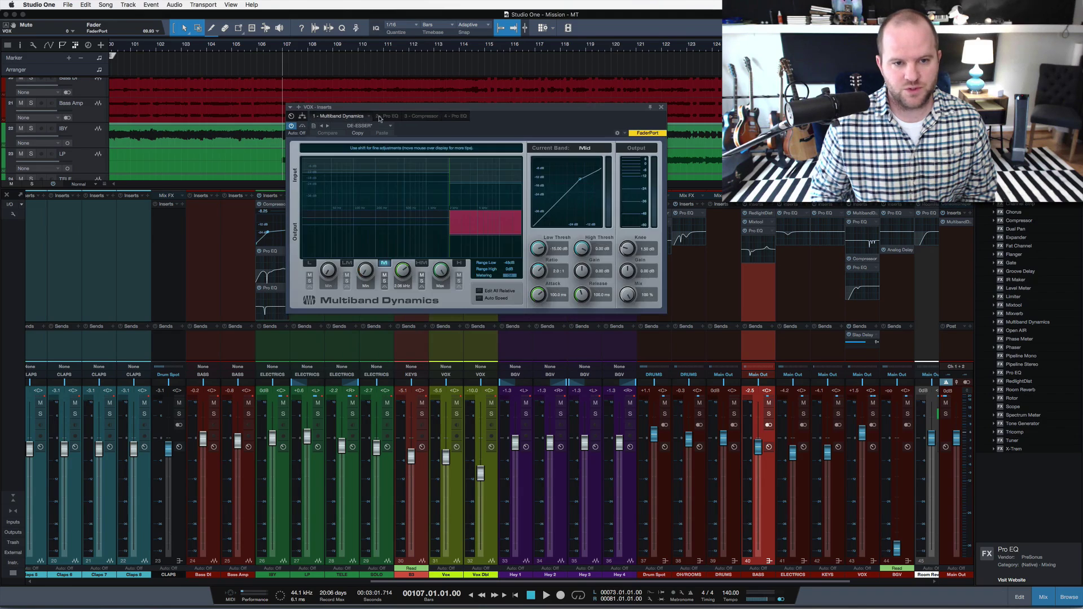
pyautogui.click(423, 116)
pyautogui.click(459, 116)
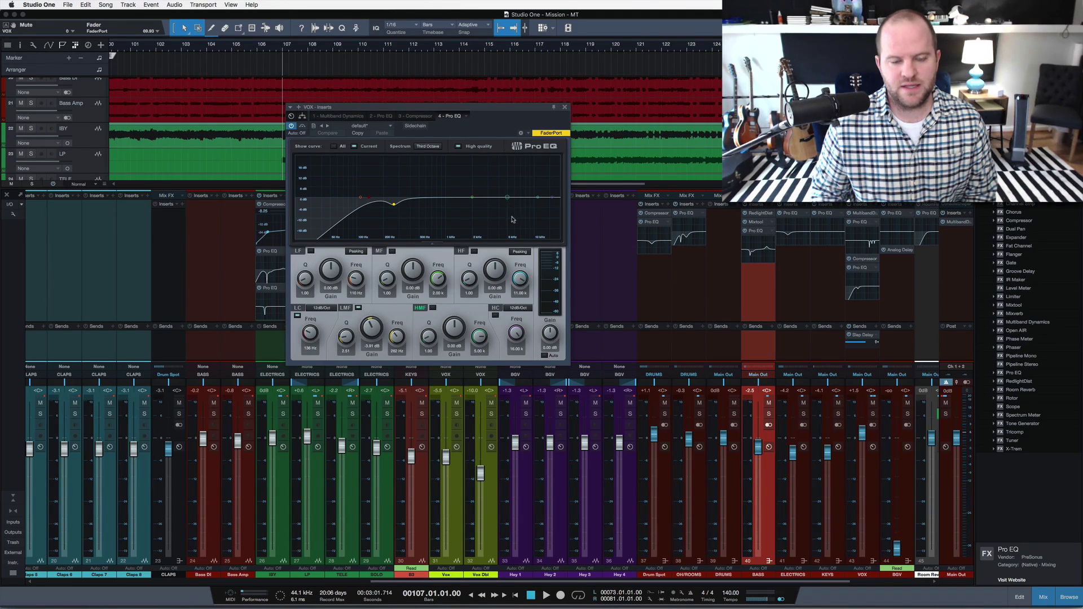
pyautogui.click(564, 107)
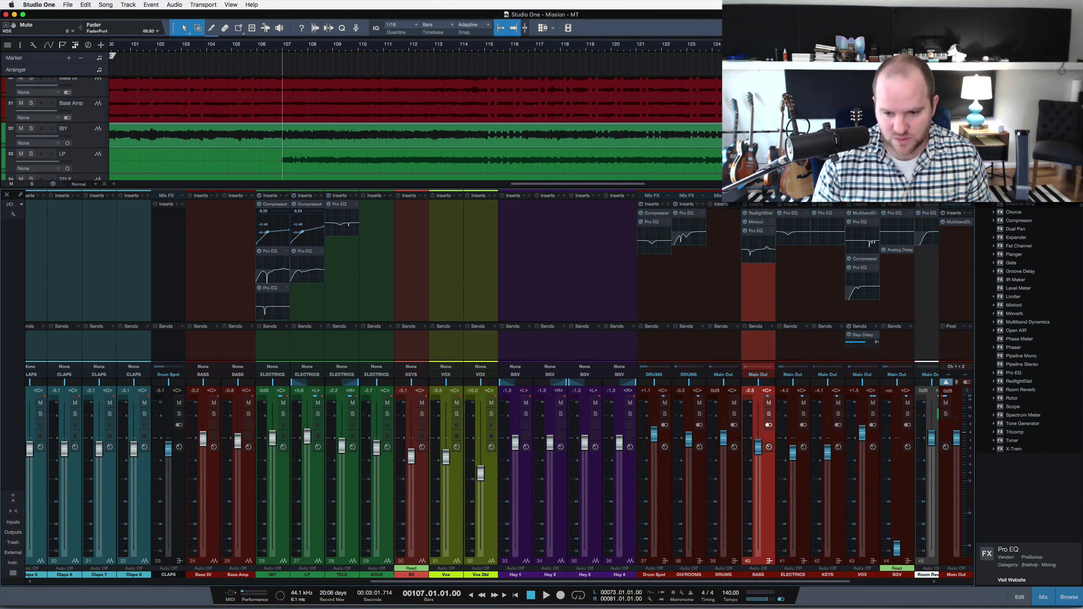
# - Select the VOX bus and listen to the full mix from bar 107
pyautogui.click(870, 355)
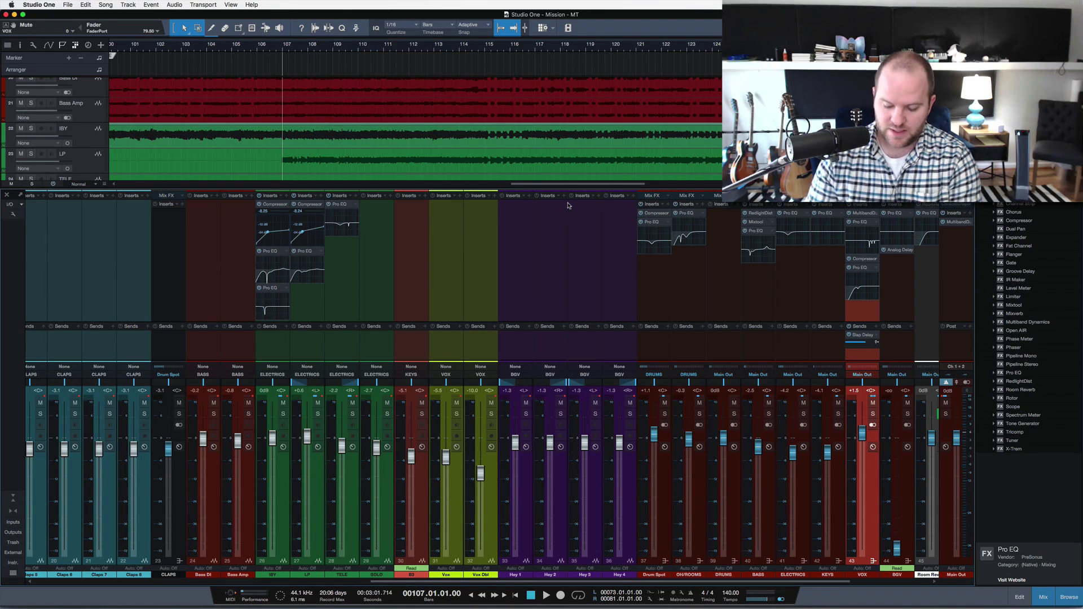
pyautogui.press('space')
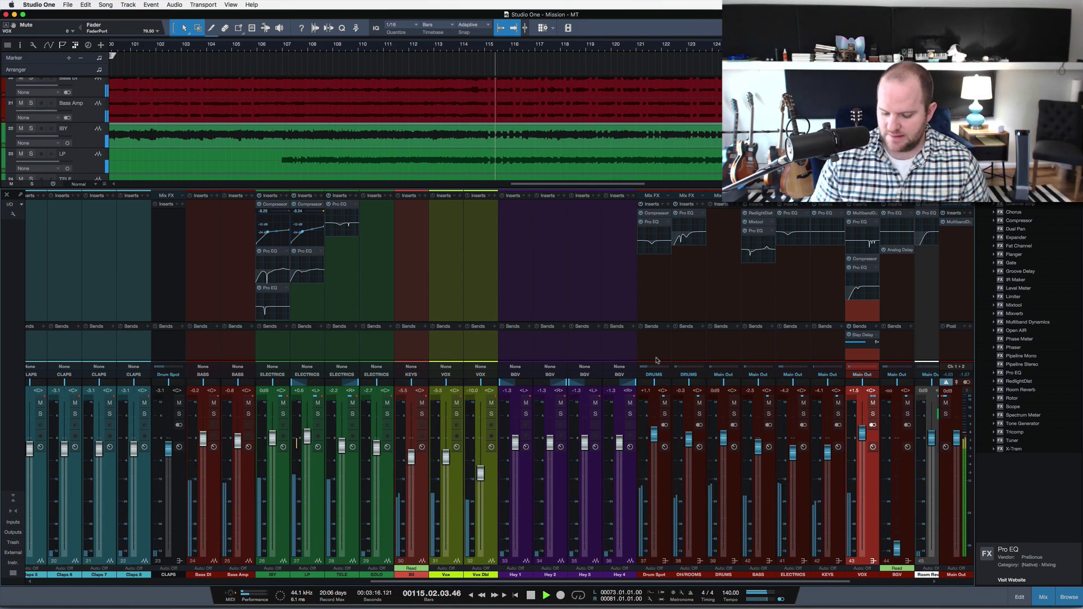
pyautogui.press('space')
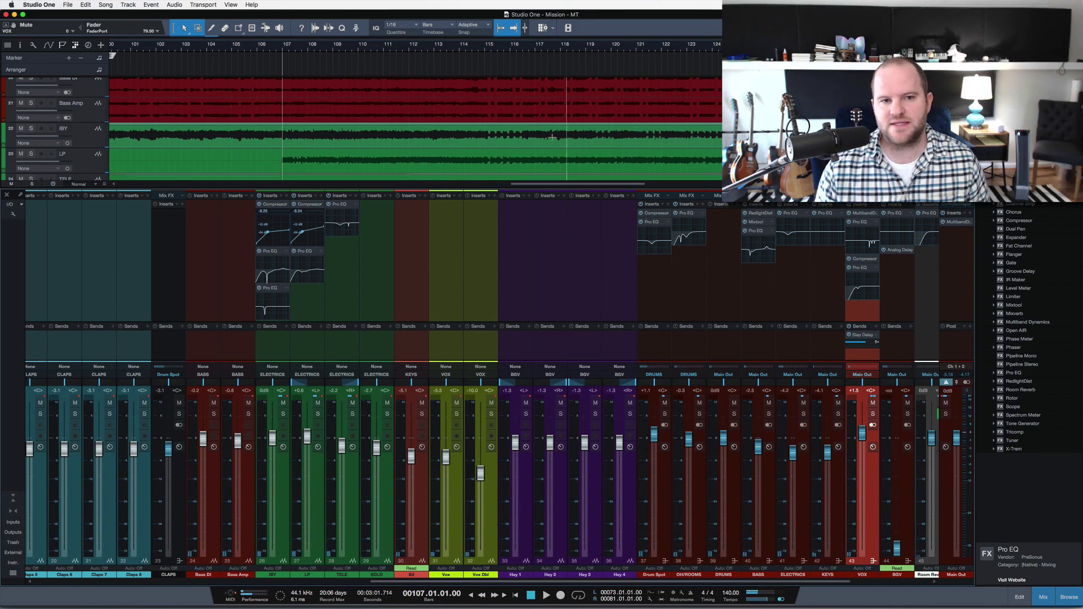
# - Play the mix from around bar 113 and compare it with the VOX bus muted and unmuted
pyautogui.click(447, 51)
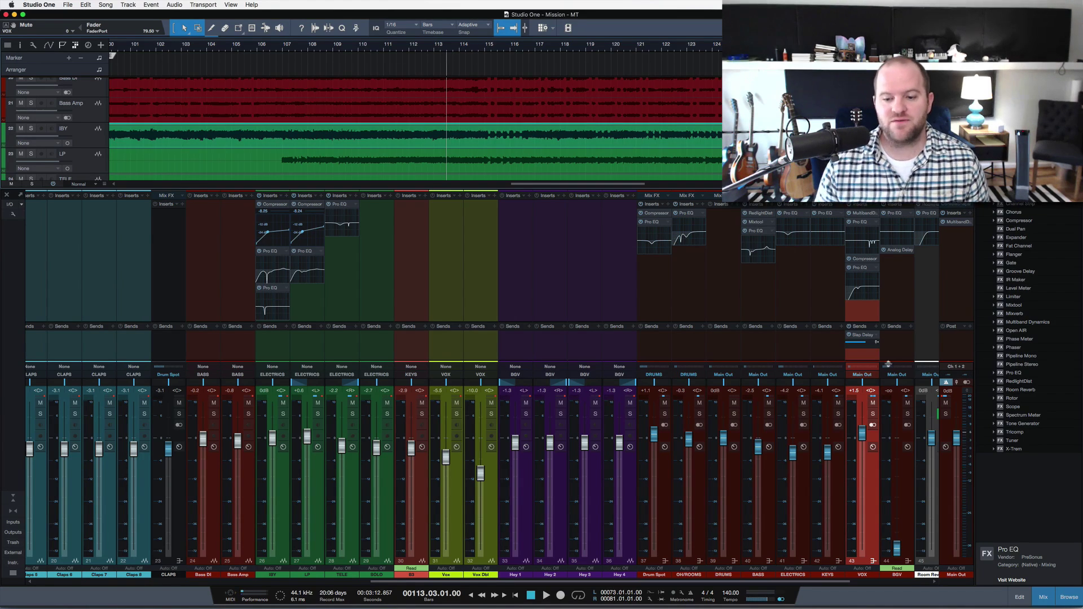
pyautogui.click(873, 403)
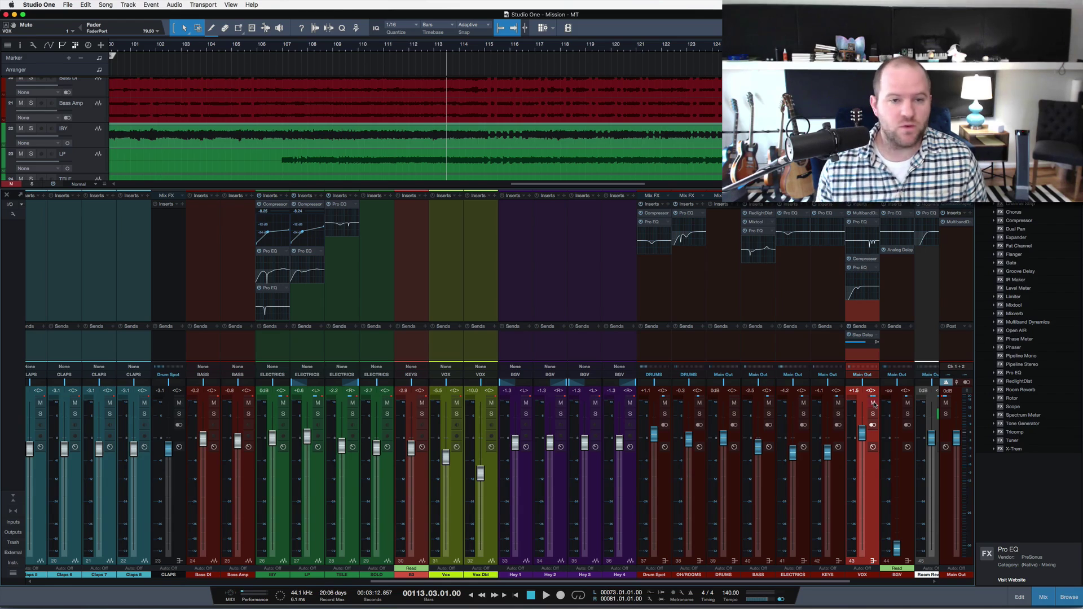
pyautogui.press('space')
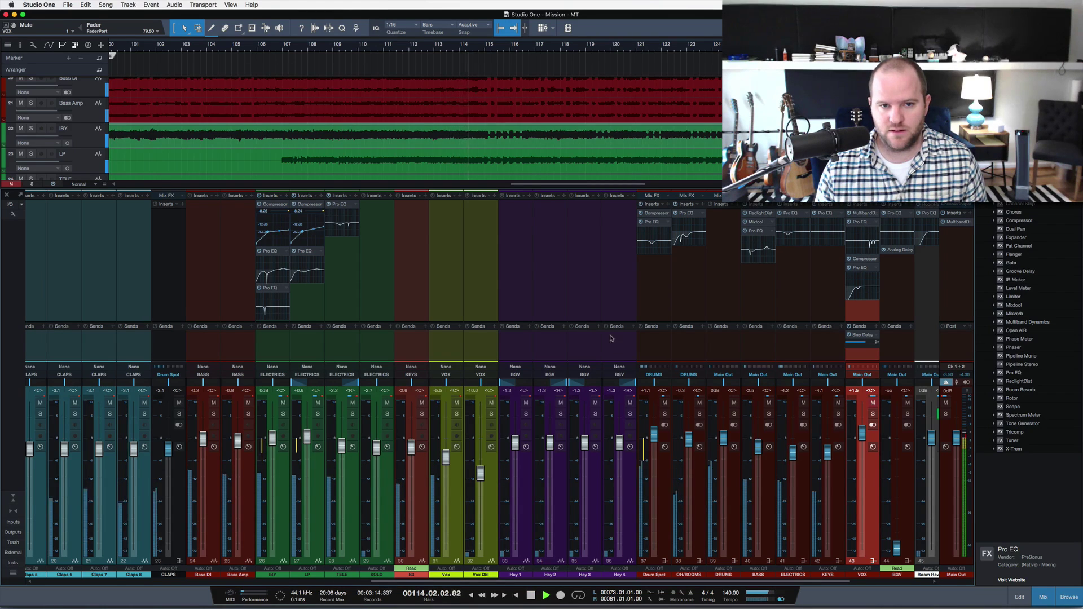
pyautogui.click(427, 46)
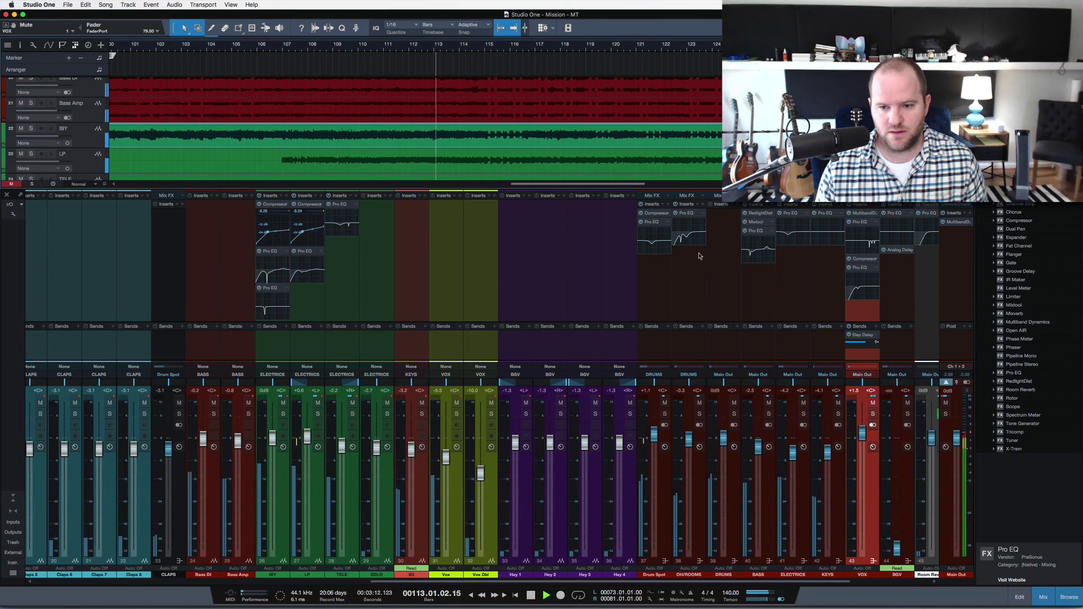
pyautogui.click(873, 402)
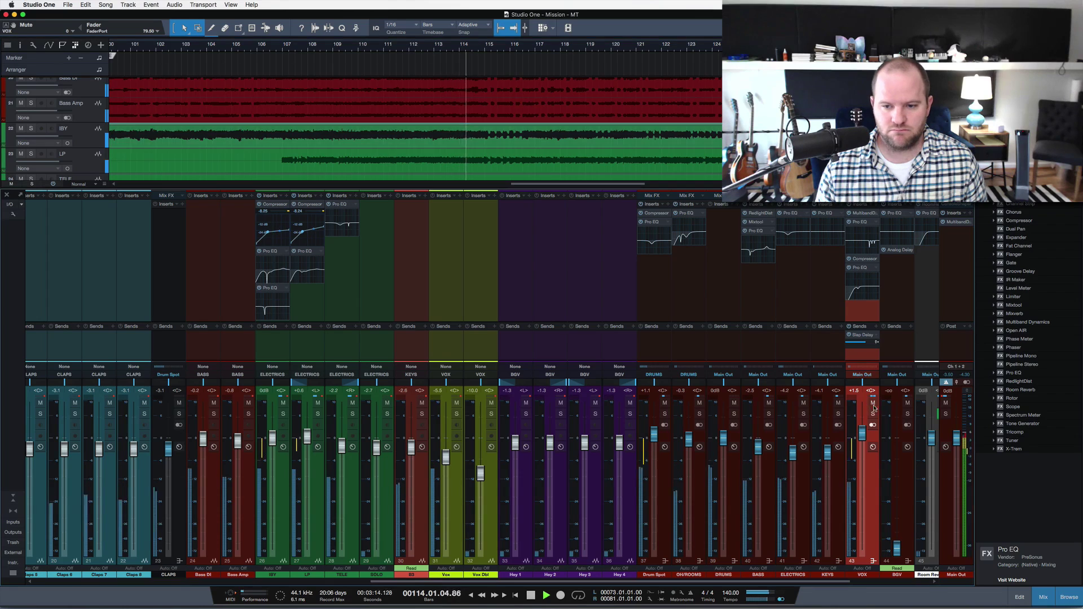
# - Solo the VOX bus, open its last Pro EQ insert and listen to the vocal from the end of bar 112
pyautogui.click(873, 414)
pyautogui.press('space')
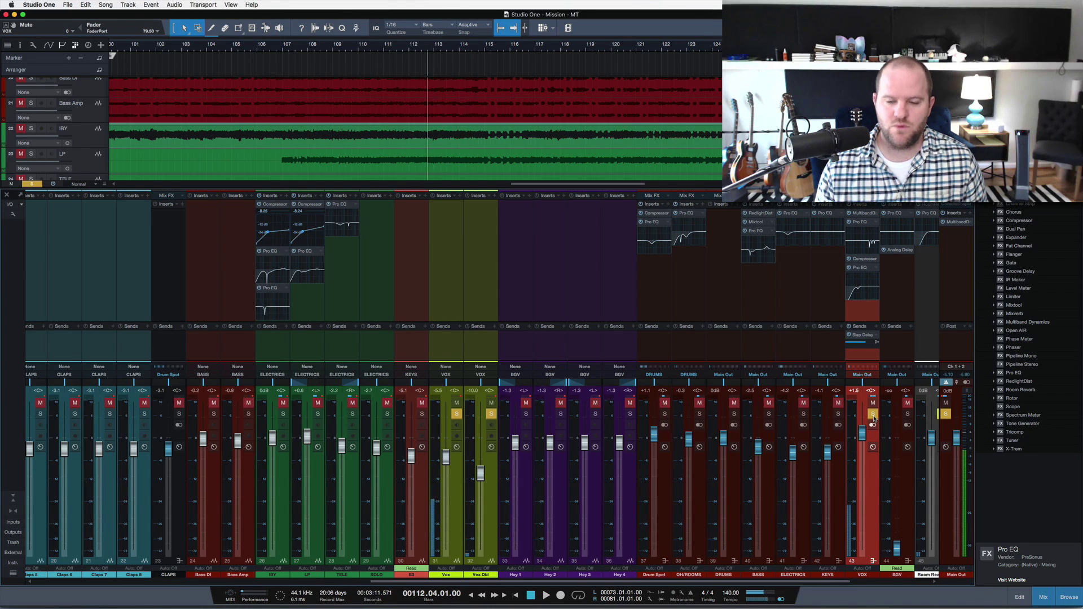
pyautogui.click(860, 273)
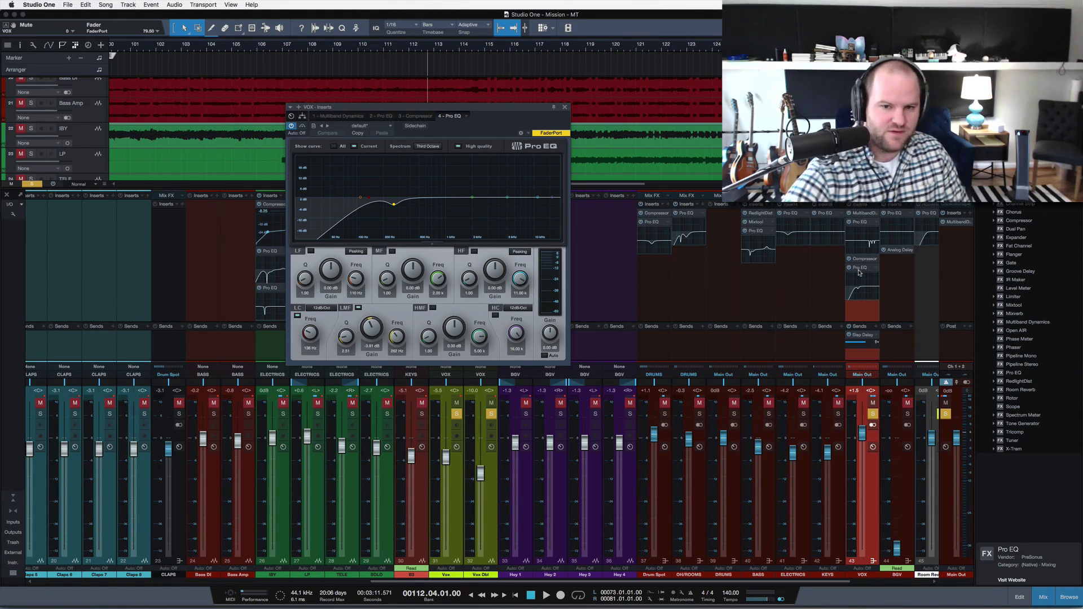
pyautogui.press('space')
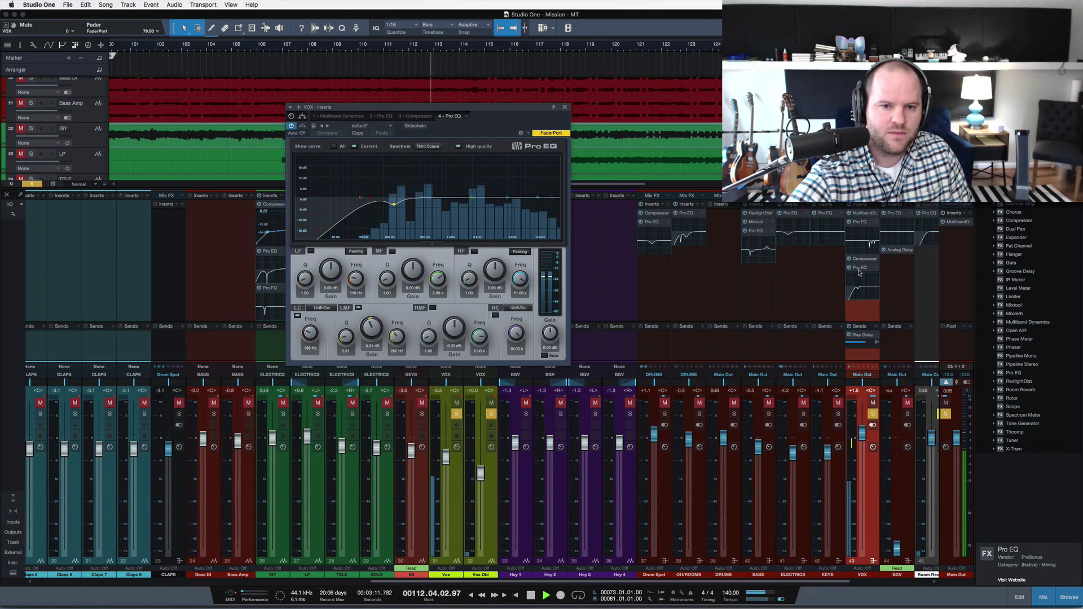
pyautogui.press('KP_Subtract')
pyautogui.press('space')
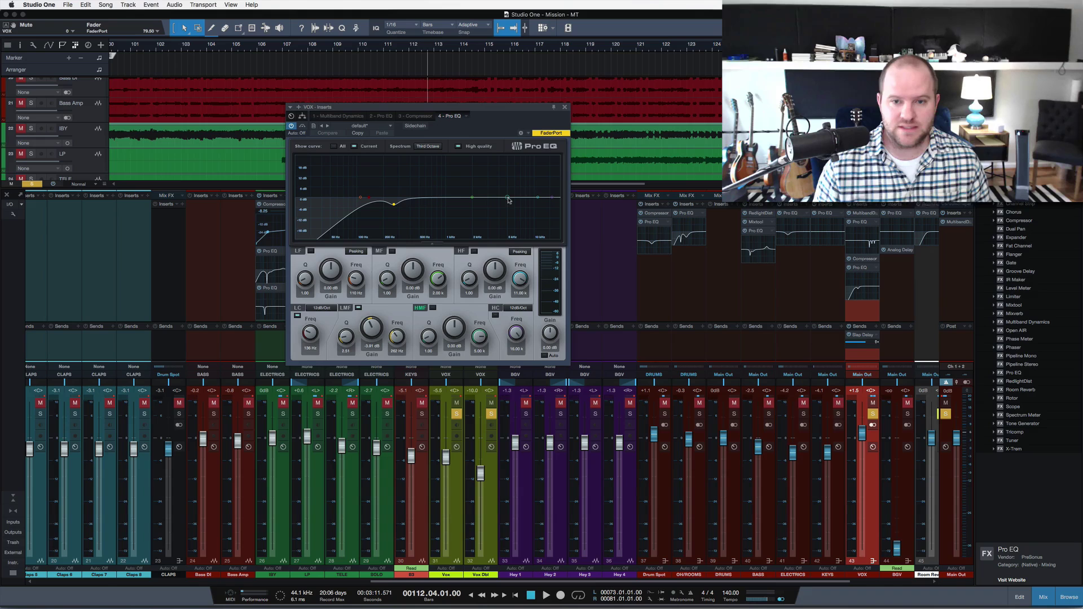
# - Set the playback start to bar 112 and repeatedly listen to the soloed vocal for problem frequencies
pyautogui.click(410, 46)
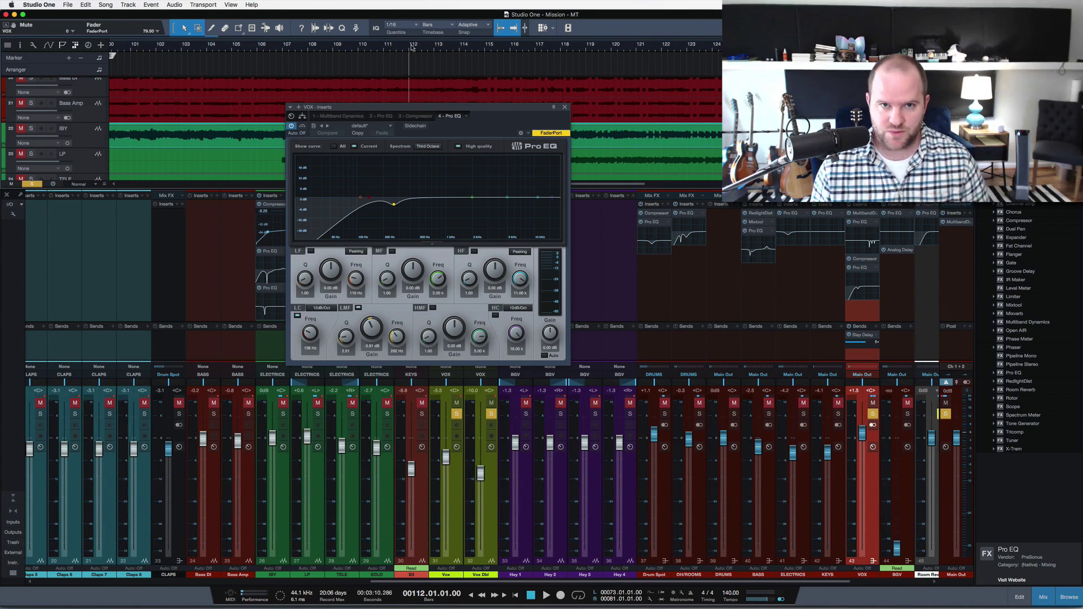
pyautogui.press('space')
pyautogui.press('space')
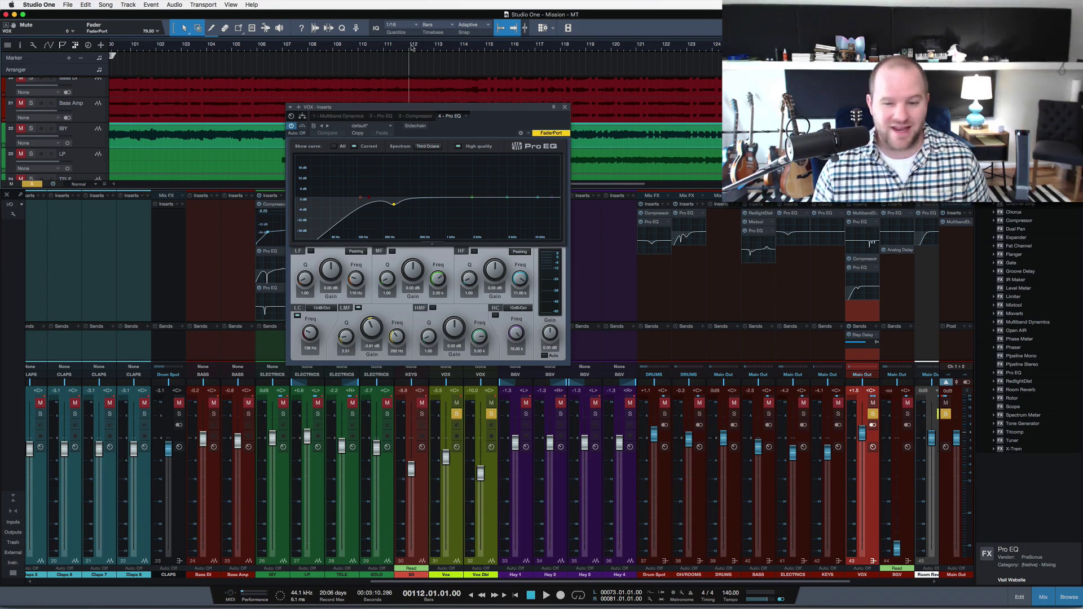
pyautogui.press('space')
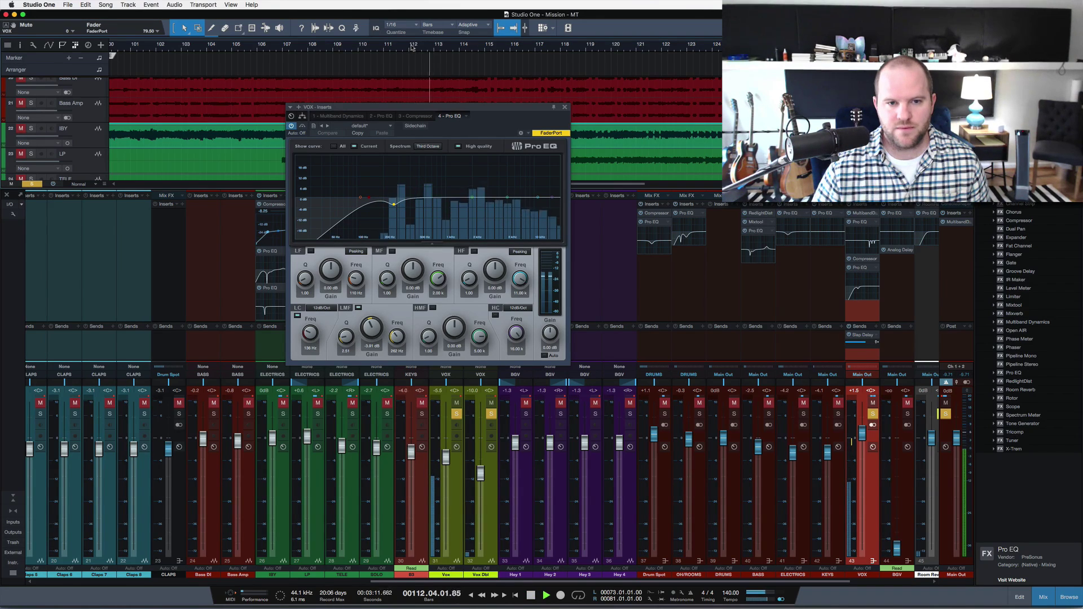
pyautogui.press('space')
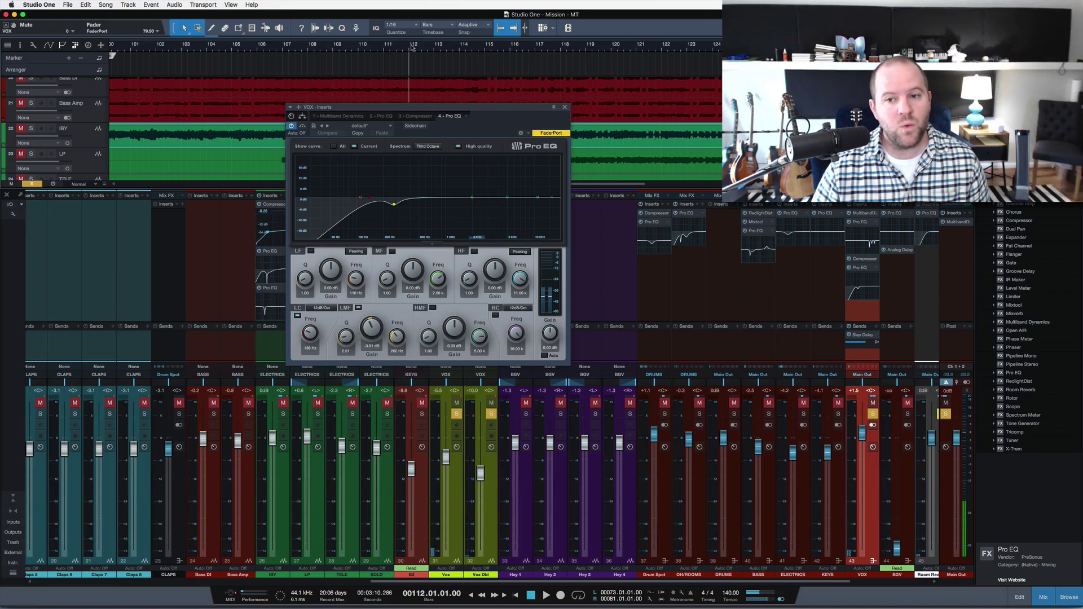
pyautogui.press('space')
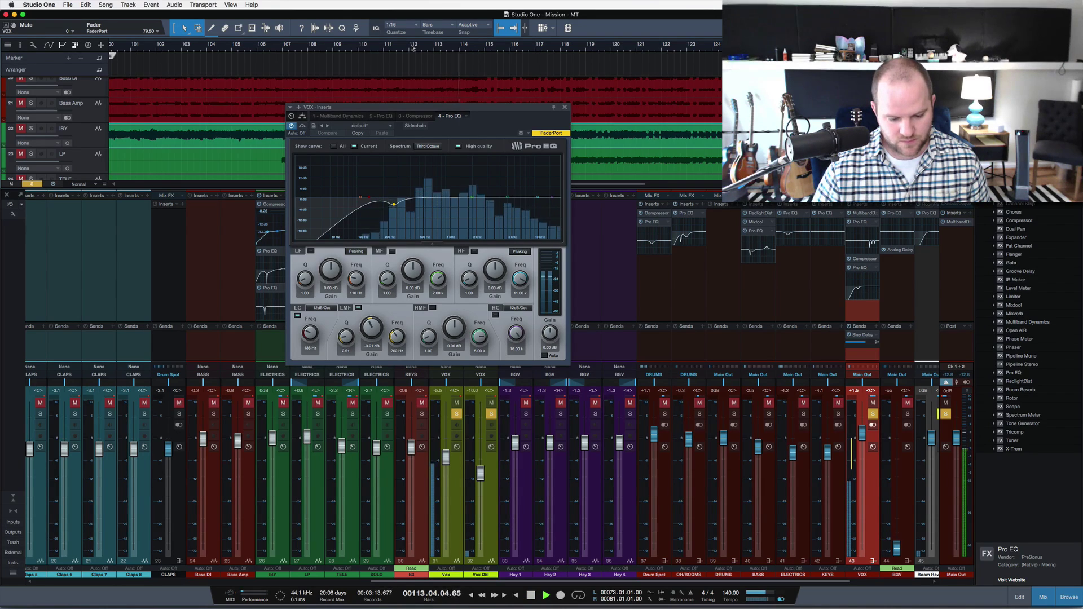
pyautogui.press('space')
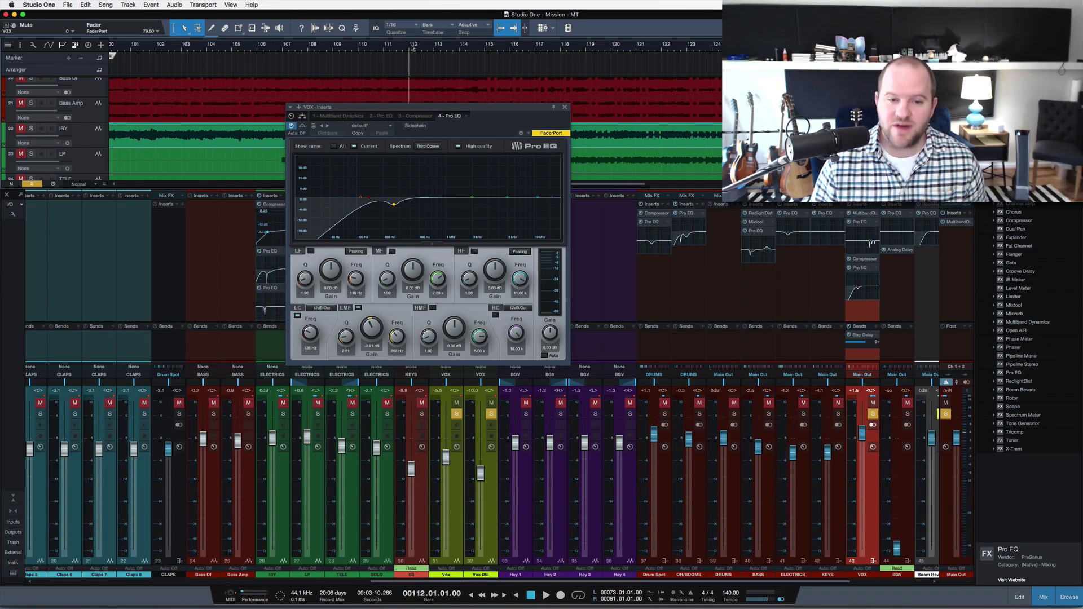
# - Enable the Pro EQ's HMF band at 5.11 kHz with -0.47 dB gain, move the EQ window aside and audition the vocal
pyautogui.moveTo(507, 197)
pyautogui.mouseDown()
pyautogui.moveTo(509, 178)
pyautogui.moveTo(508, 198)
pyautogui.mouseUp()
pyautogui.press('space')
pyautogui.press('space')
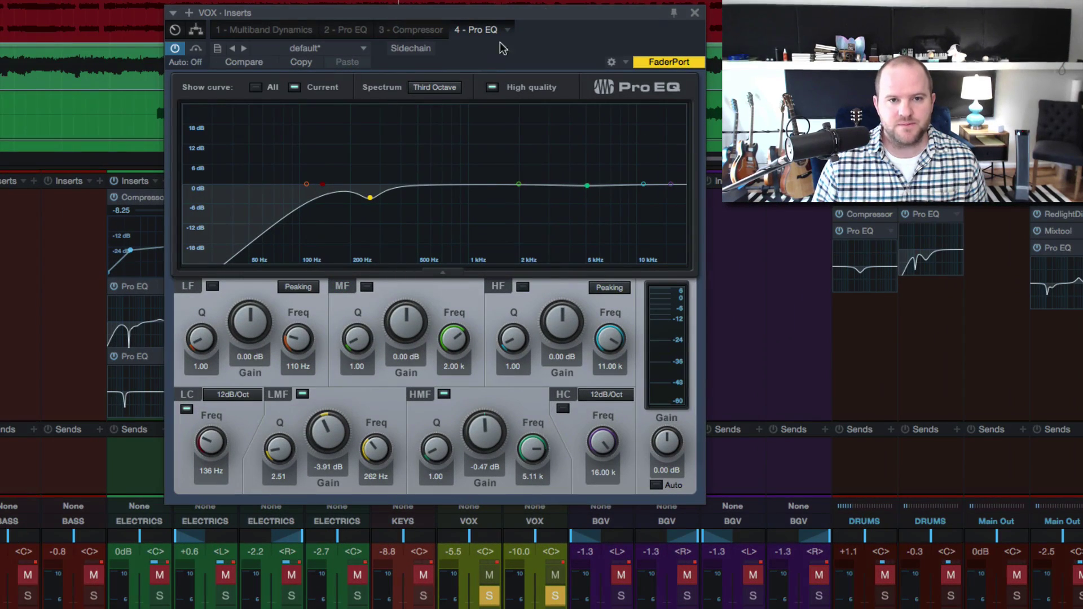
pyautogui.moveTo(557, 13); pyautogui.dragTo(438, 14)
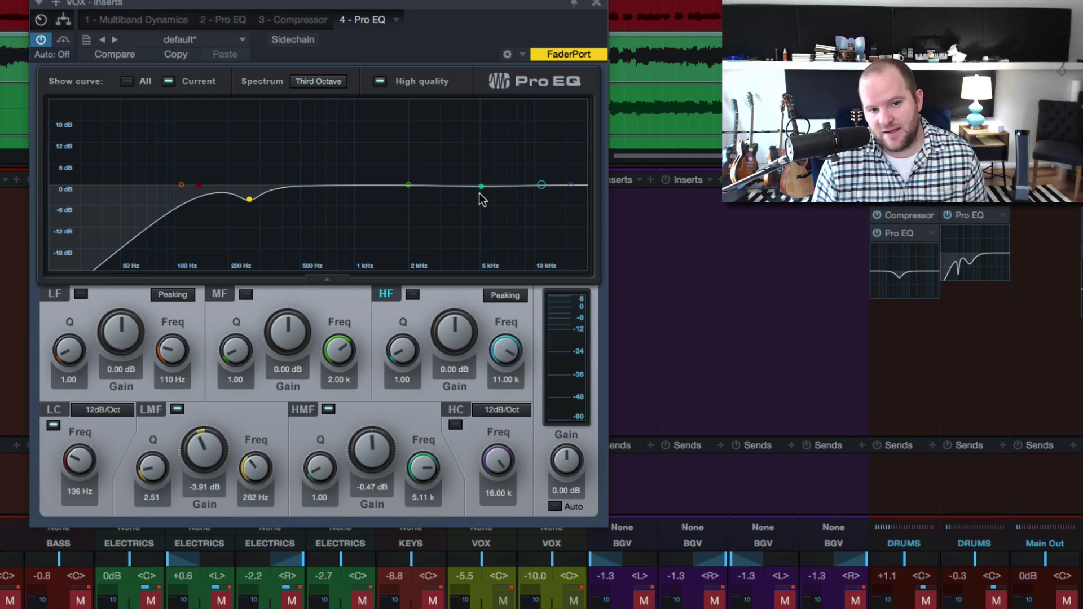
pyautogui.press('space')
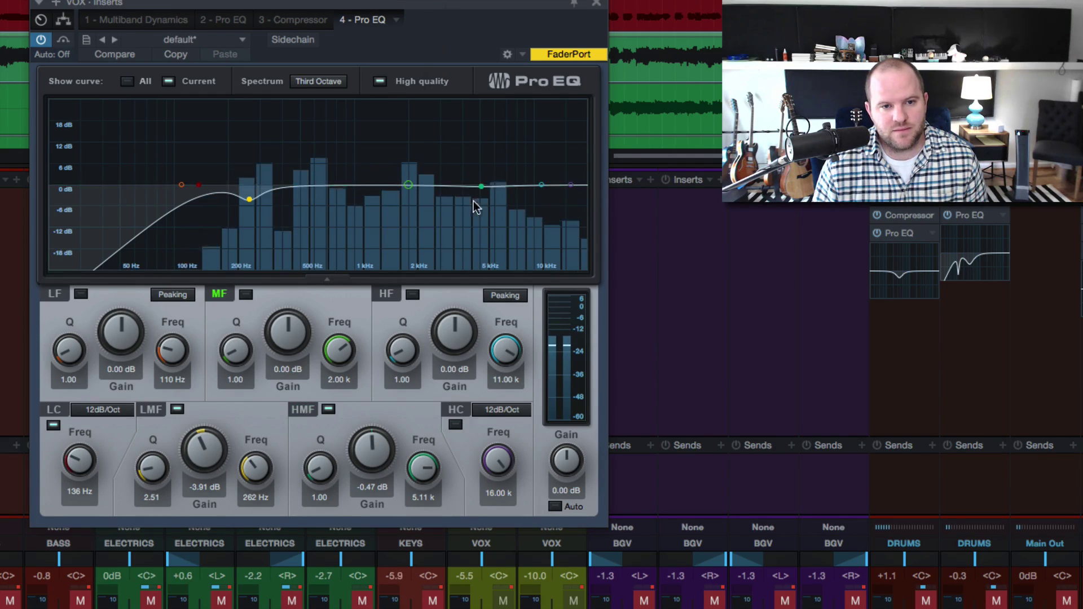
pyautogui.press('space')
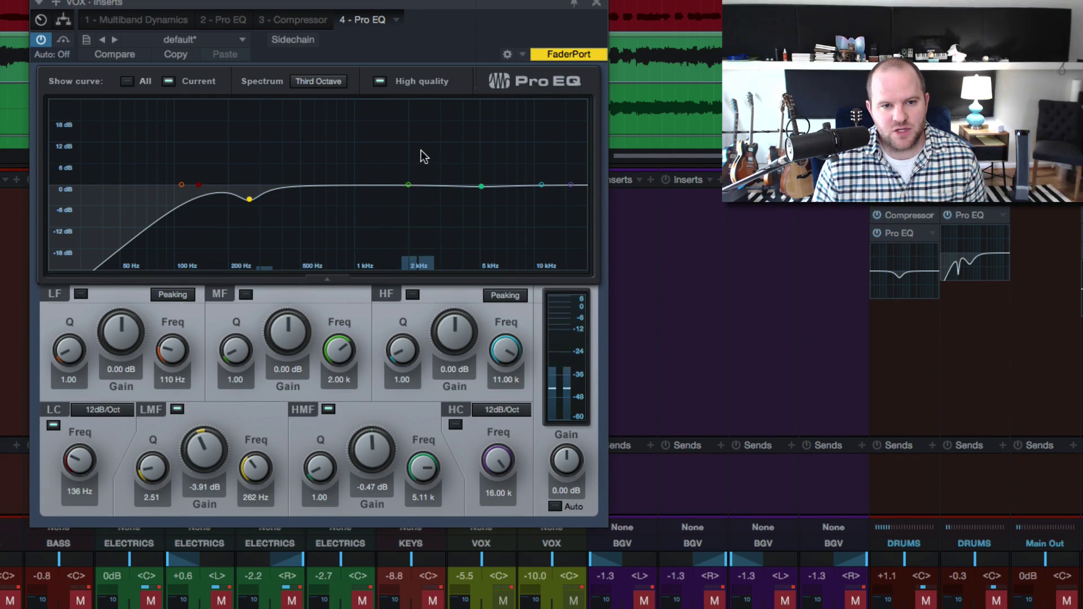
# - Boost the HMF band to about 14.6 dB at 2.50 kHz and play the vocal from the end of bar 112
pyautogui.moveTo(480, 188); pyautogui.dragTo(427, 134)
pyautogui.press('space')
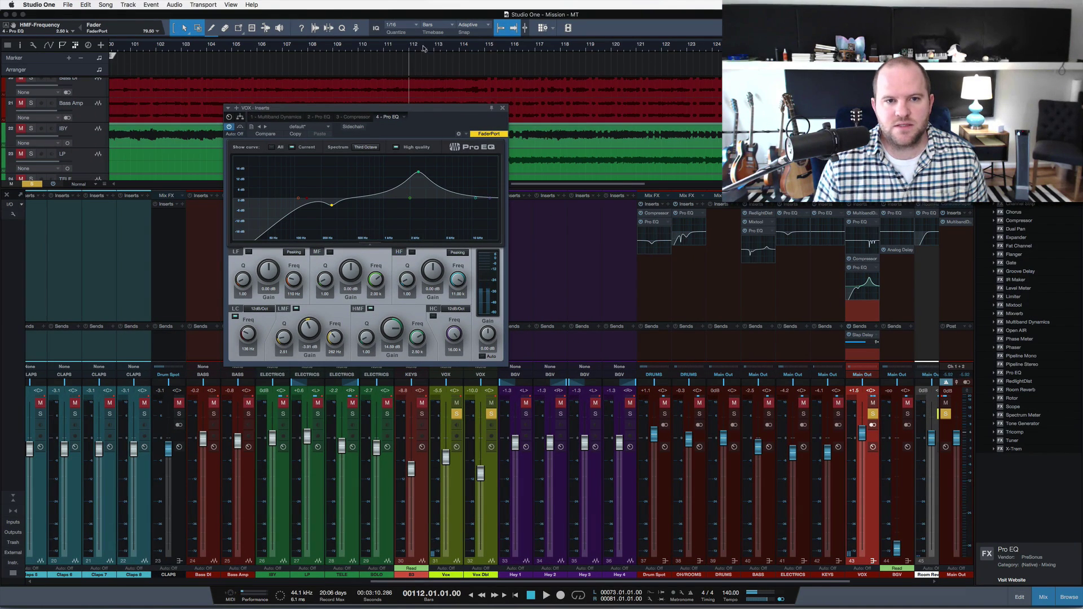
pyautogui.click(429, 52)
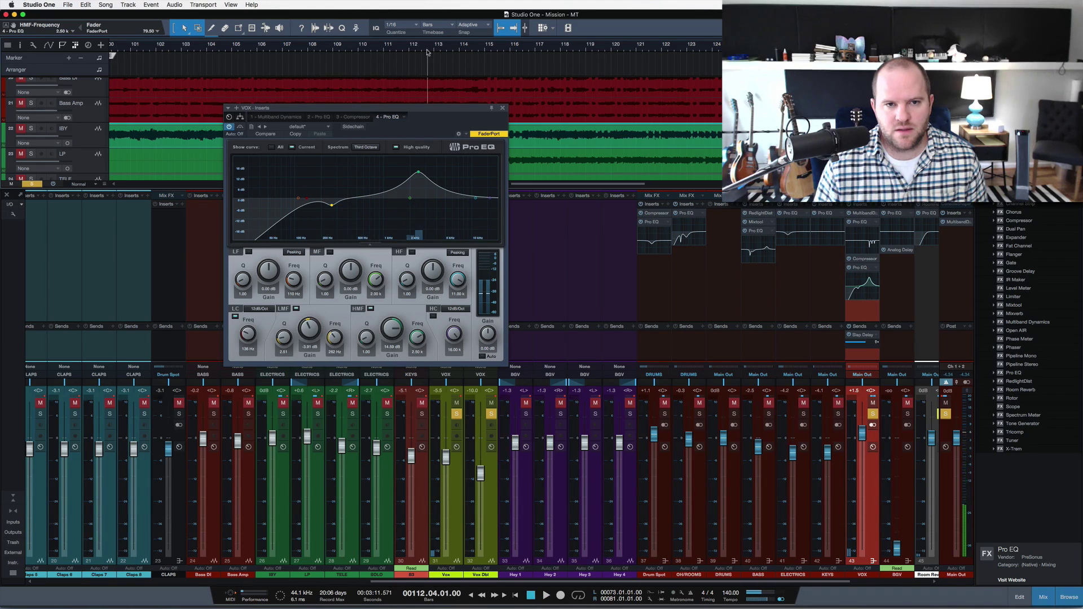
pyautogui.press('space')
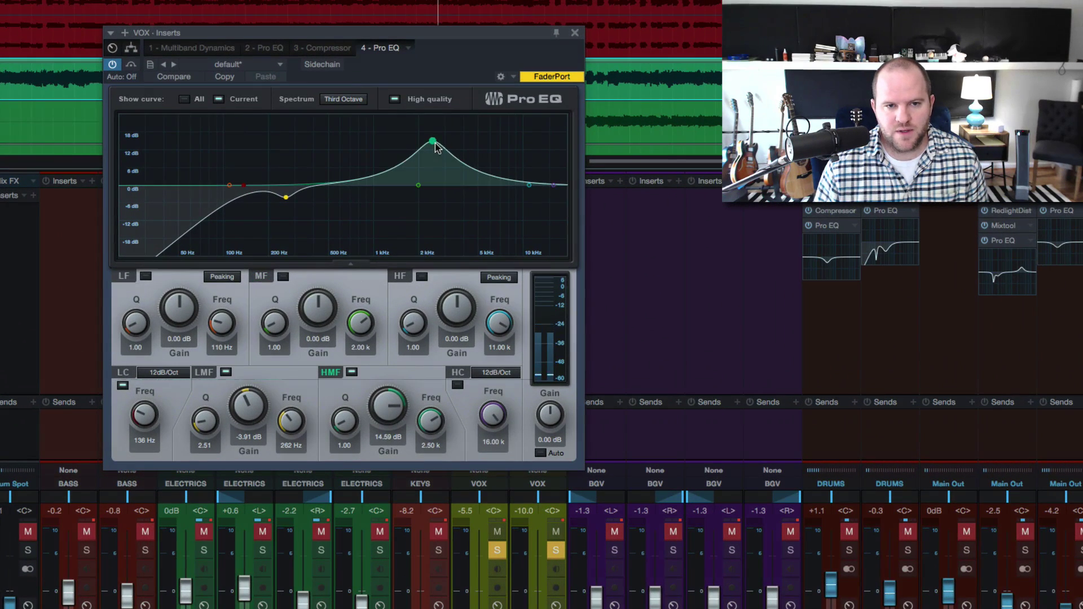
# - Raise the HMF boost to about 21.2 dB at 2.37 kHz and narrow its Q to about 6.70 during playback
pyautogui.moveTo(418, 172); pyautogui.dragTo(430, 125)
pyautogui.scroll(5, 429, 131)
pyautogui.scroll(-2, 432, 120)
pyautogui.scroll(-3, 430, 126)
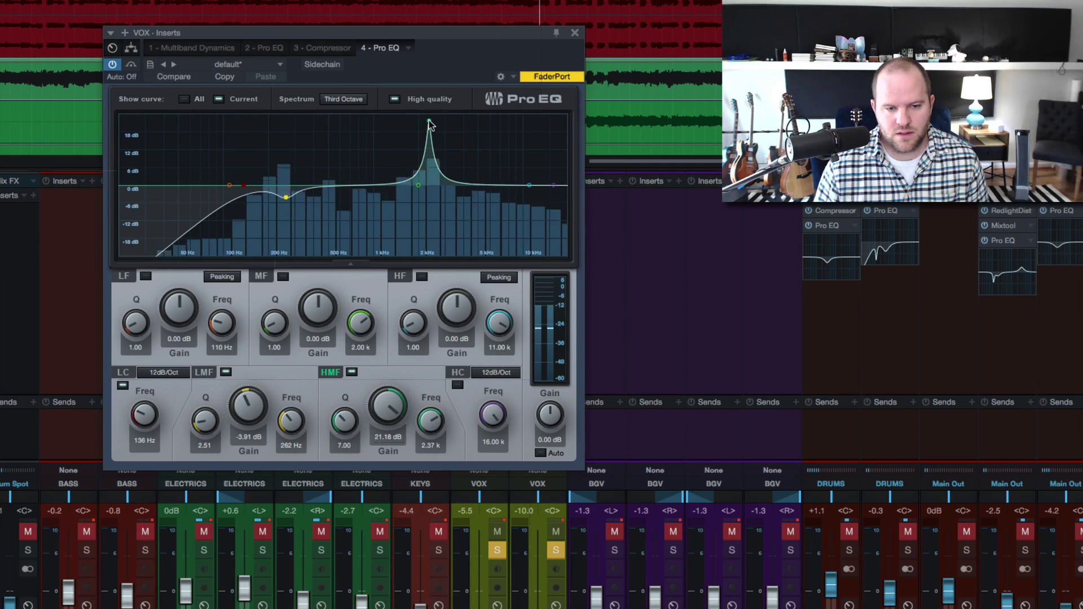
pyautogui.press('space')
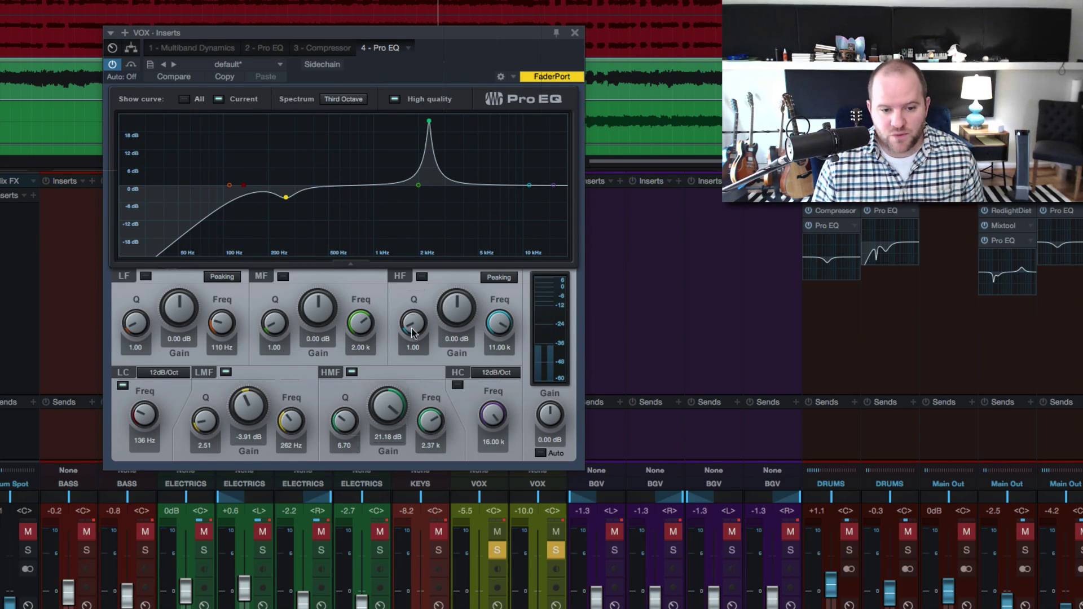
# - Listen to the vocal with the narrow HMF boost and view the options available for the HMF frequency control
pyautogui.press('space')
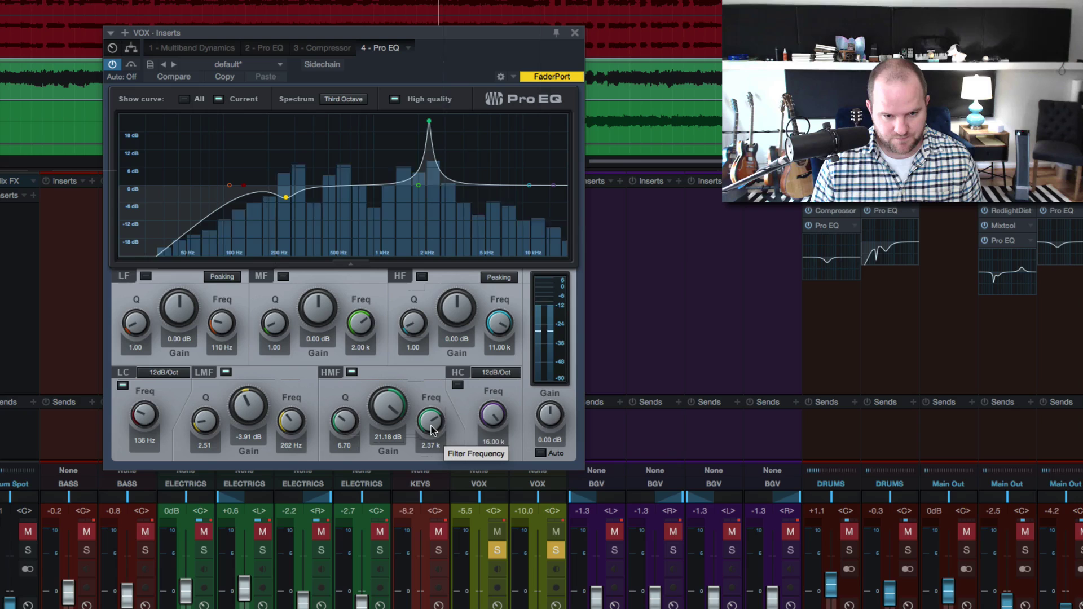
pyautogui.rightClick(430, 426)
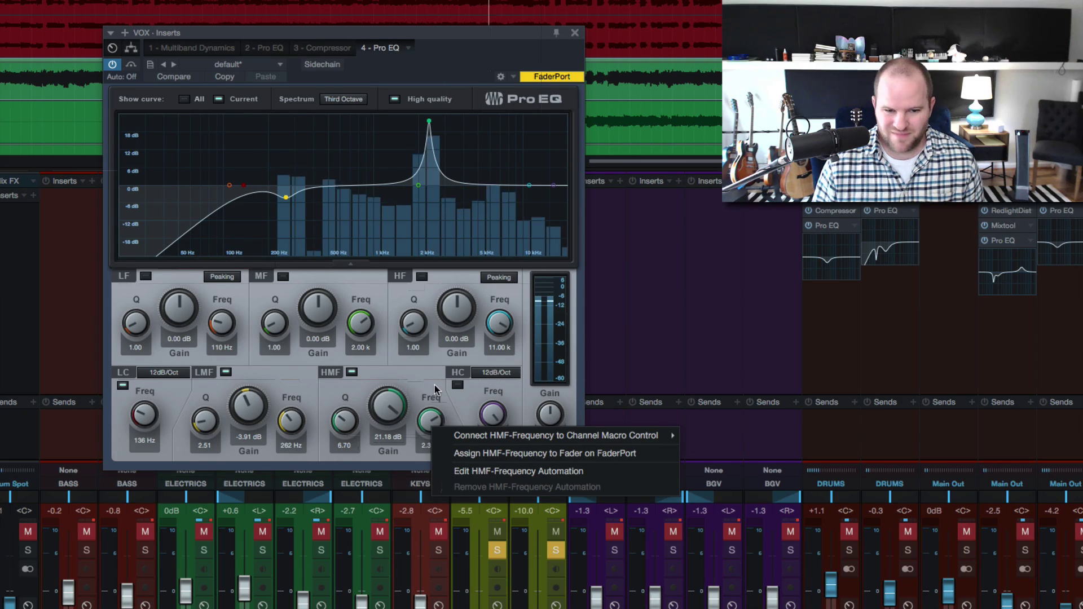
pyautogui.click(432, 381)
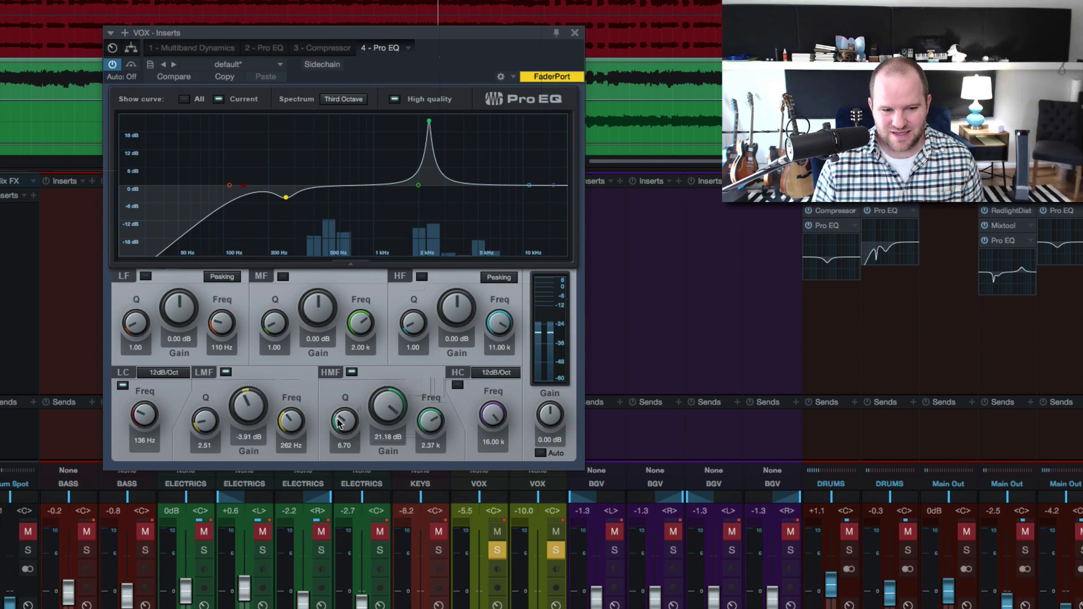
# - Narrow the HMF band's Q to 24.00 and sweep its boosted frequency to 2.24 kHz during playback
pyautogui.moveTo(337, 420); pyautogui.dragTo(331, 352)
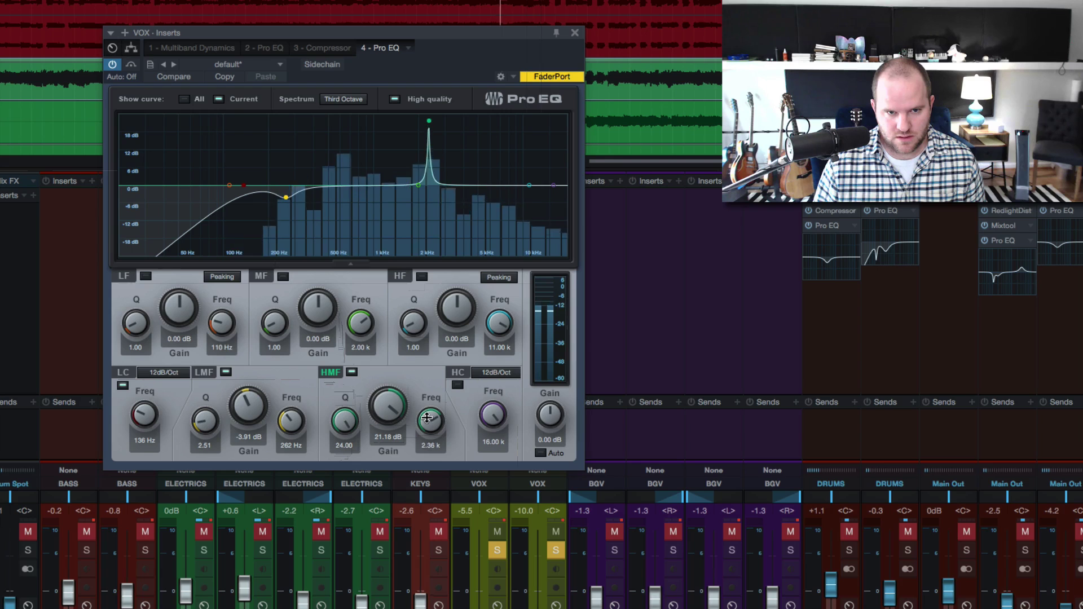
pyautogui.moveTo(426, 420); pyautogui.dragTo(428, 451)
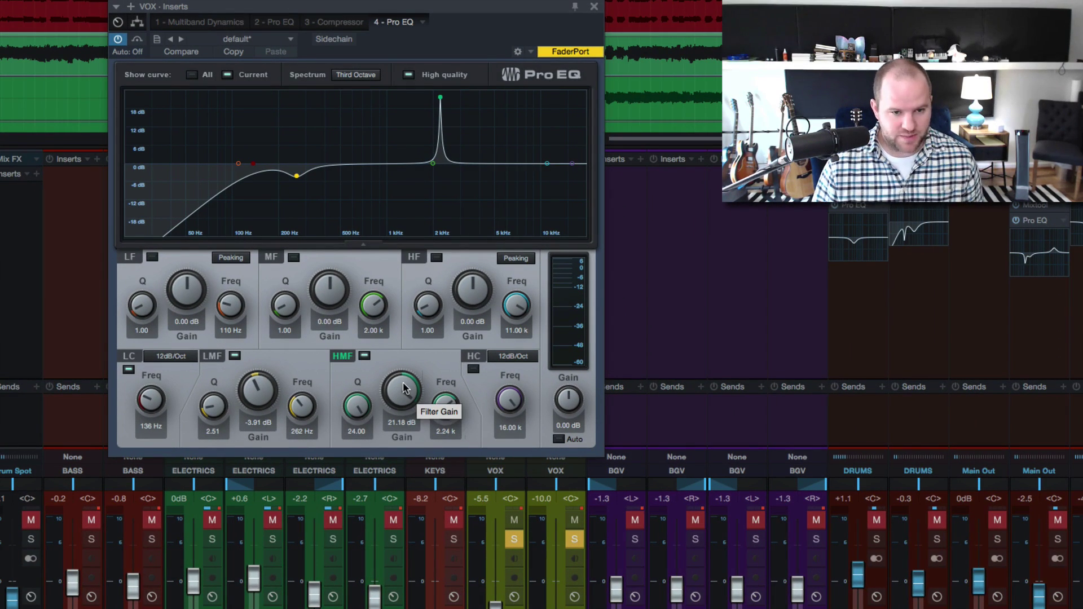
# - Turn the HMF boost into a -19.14 dB cut and widen its Q to about 15 while listening, and close the EQ
pyautogui.moveTo(398, 382)
pyautogui.mouseDown()
pyautogui.moveTo(393, 495)
pyautogui.moveTo(397, 384)
pyautogui.mouseUp()
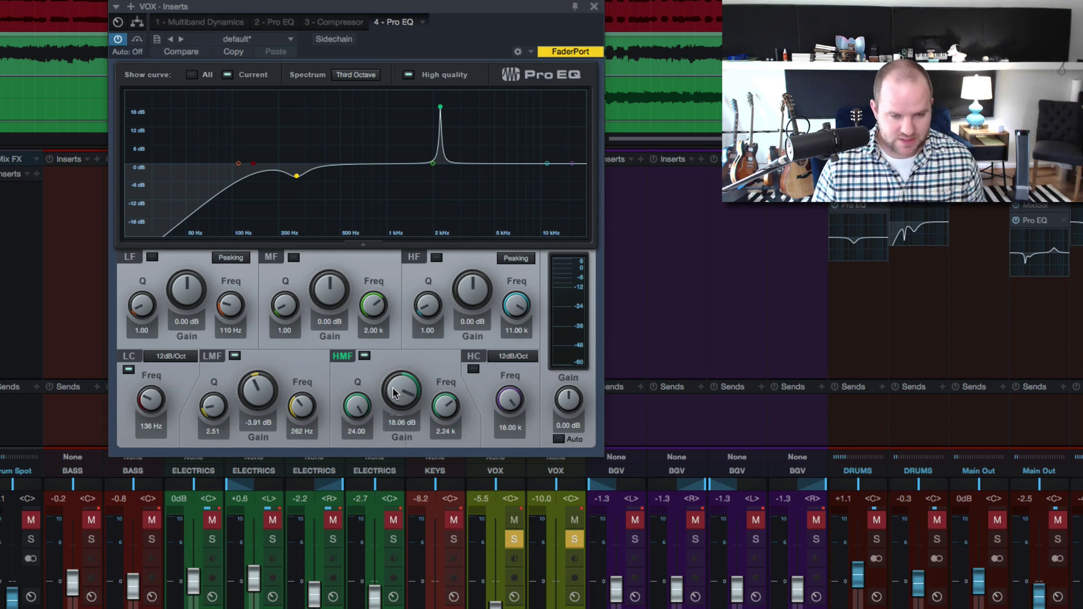
pyautogui.moveTo(393, 390); pyautogui.dragTo(392, 465)
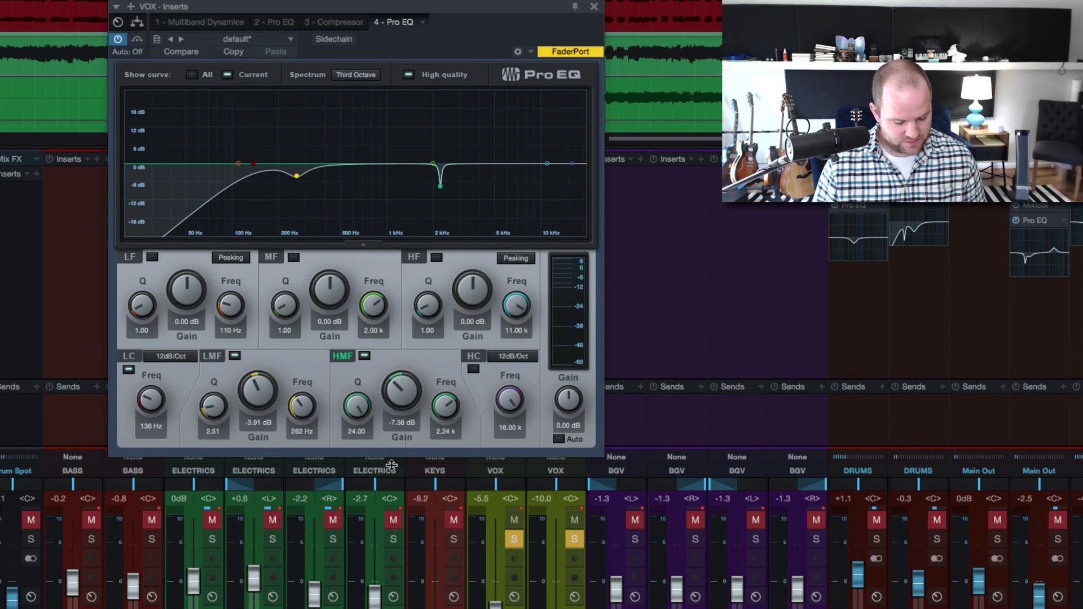
pyautogui.press('space')
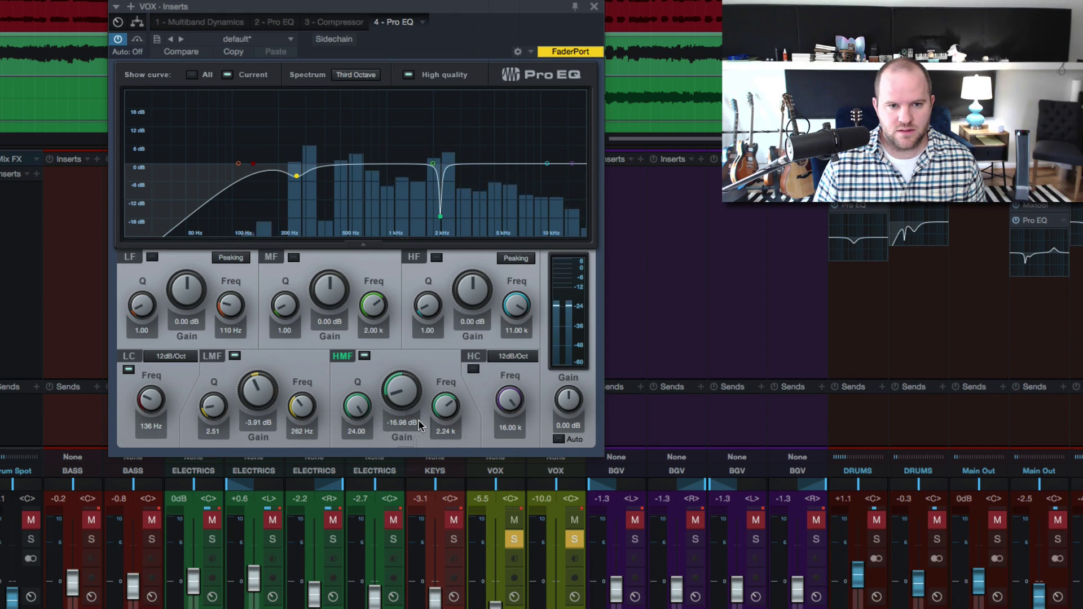
pyautogui.moveTo(400, 384); pyautogui.dragTo(400, 398)
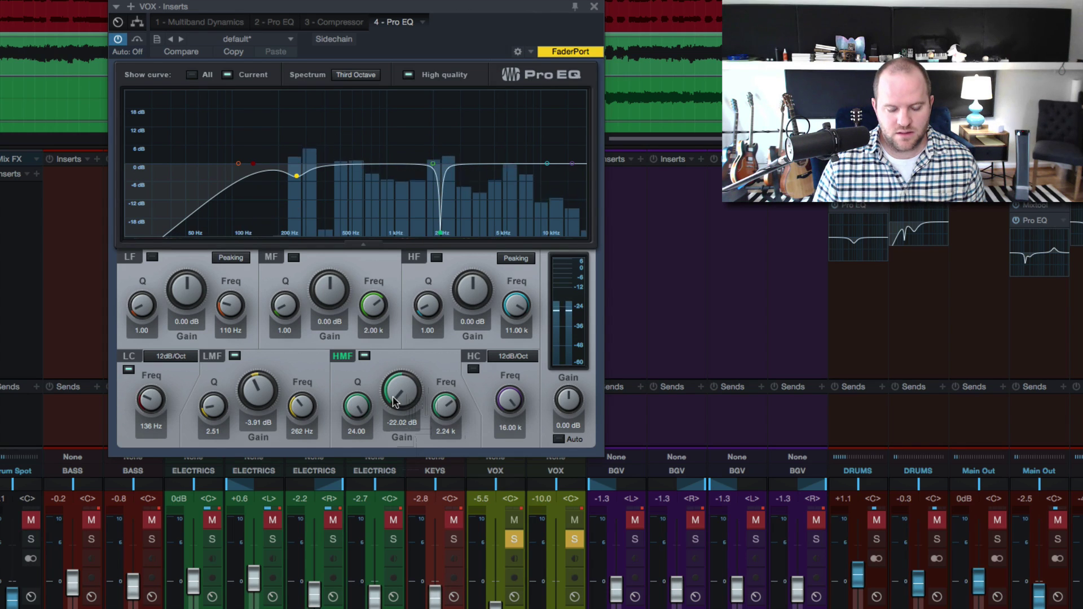
pyautogui.moveTo(419, 403); pyautogui.dragTo(396, 371)
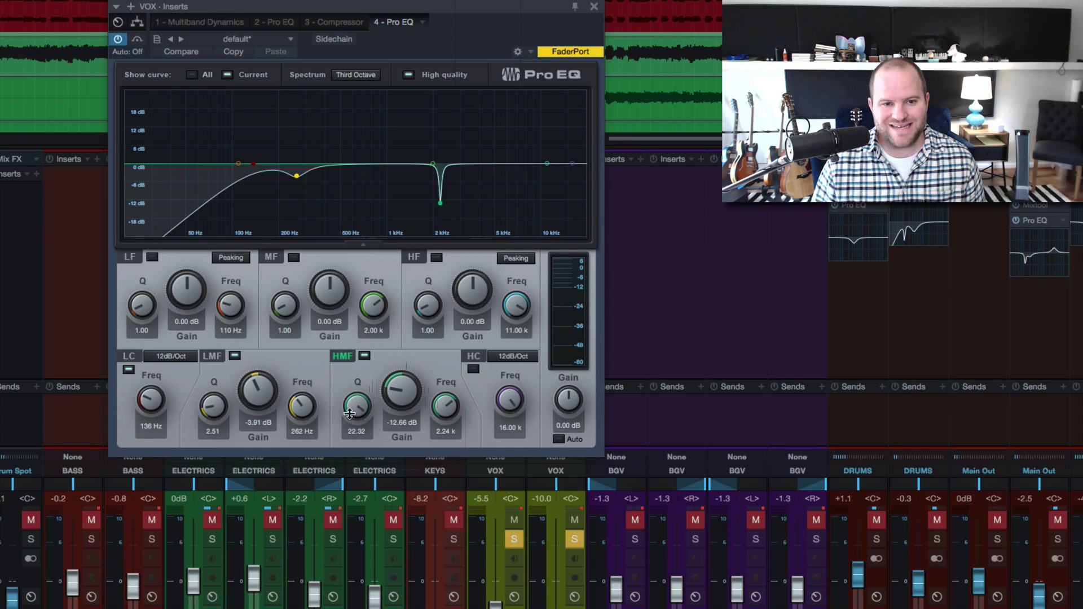
pyautogui.moveTo(347, 424)
pyautogui.mouseDown()
pyautogui.moveTo(352, 479)
pyautogui.moveTo(352, 420)
pyautogui.mouseUp()
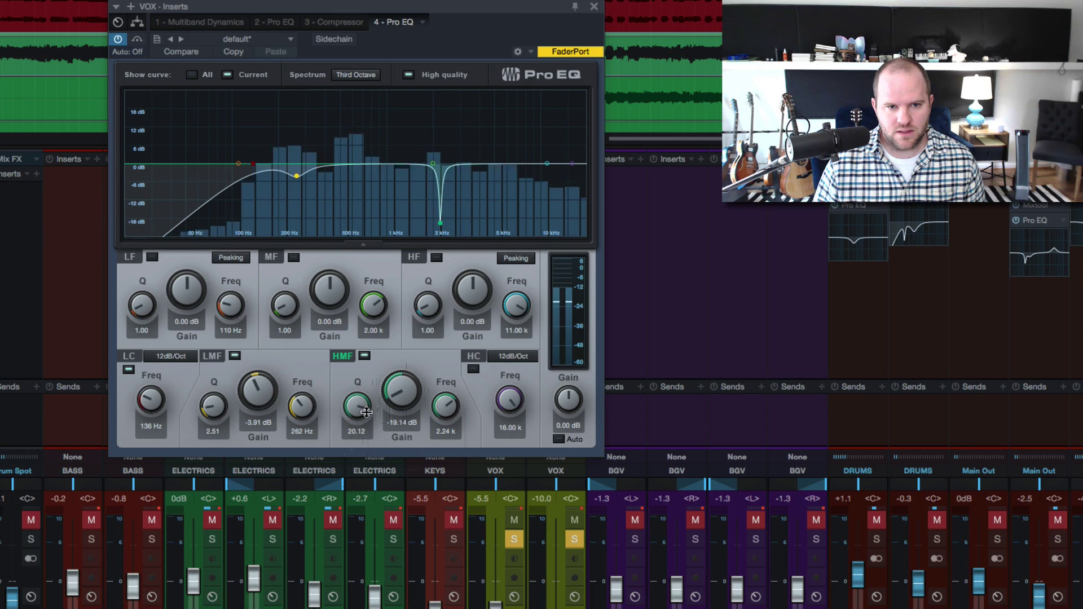
pyautogui.moveTo(402, 391); pyautogui.dragTo(403, 421)
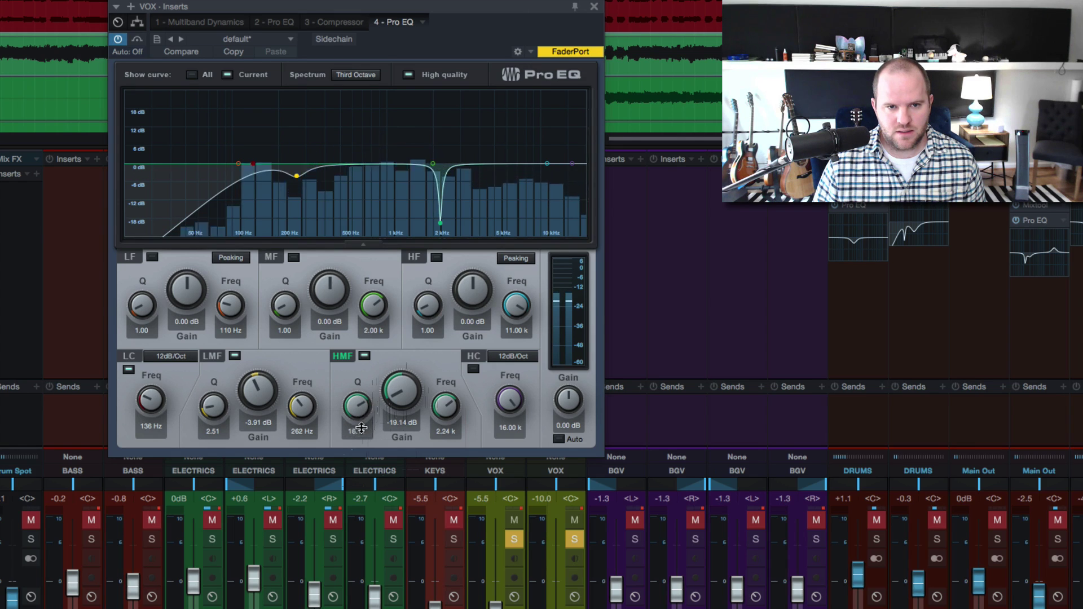
pyautogui.click(596, 8)
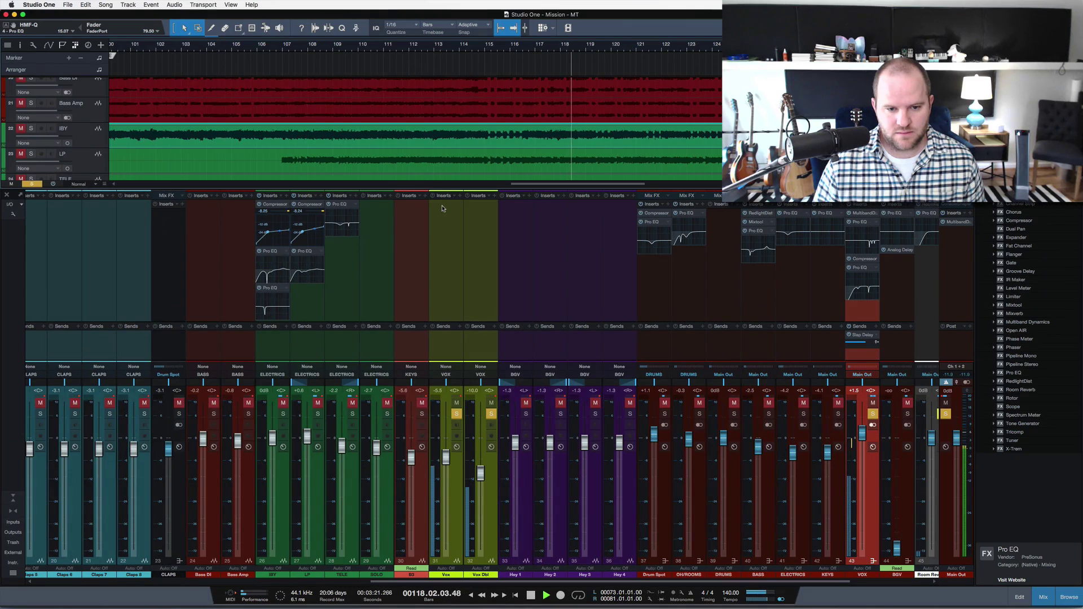
# - Unsolo the vocals, play the full mix from bar 112 and set the VOX bus Pro EQ's output gain to 1.00 dB
pyautogui.hotkey('shift', 's')
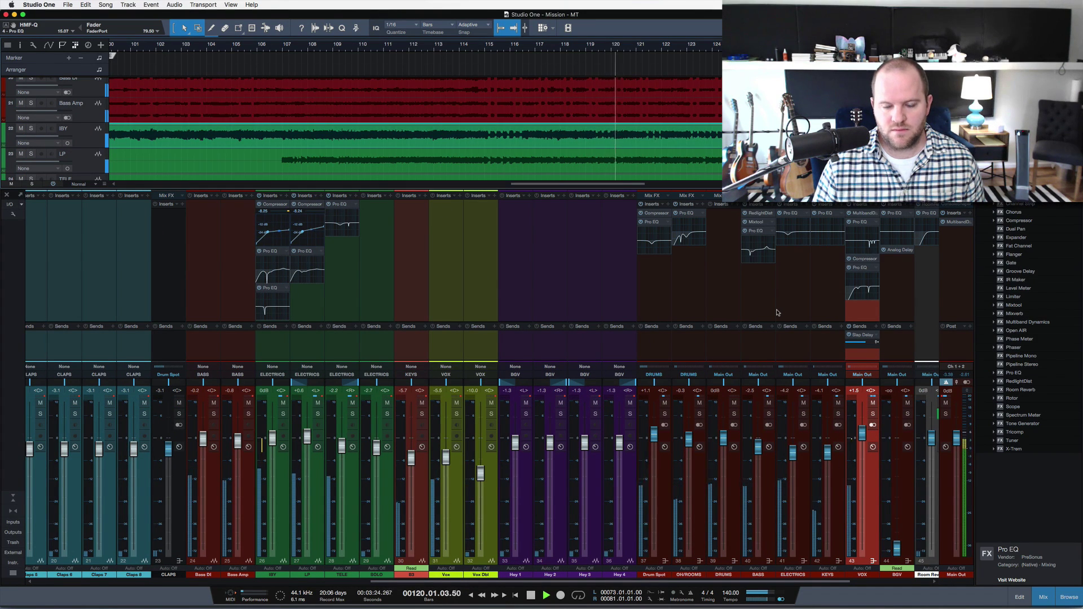
pyautogui.click(285, 51)
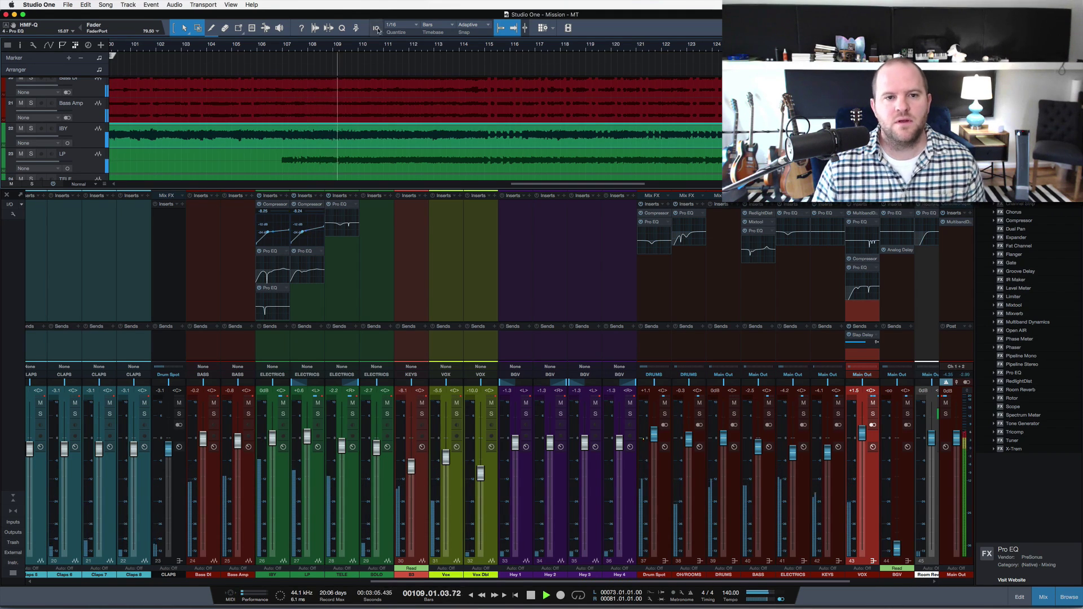
pyautogui.click(423, 49)
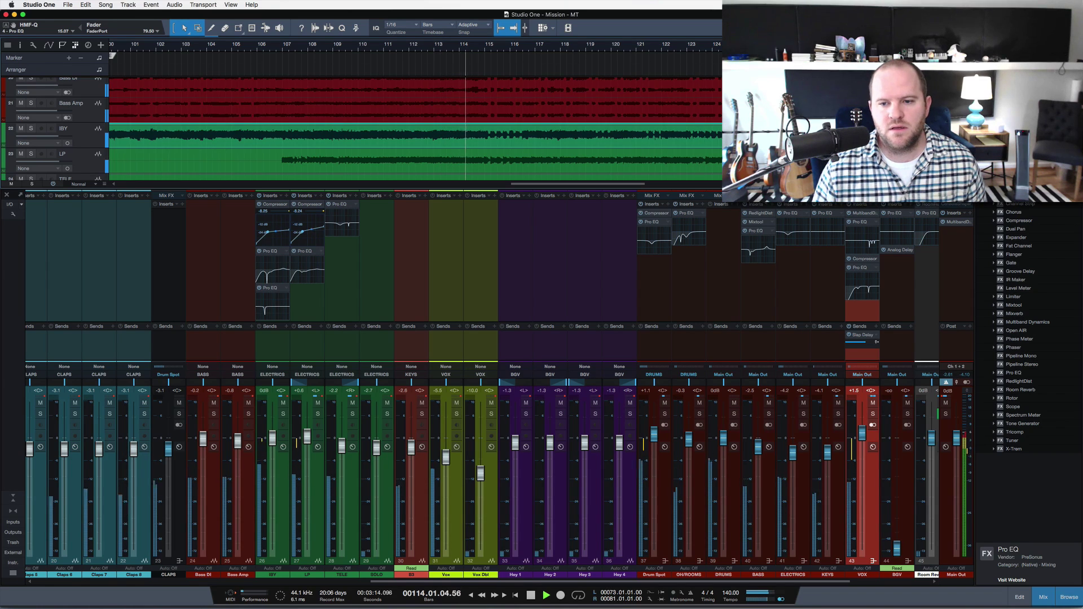
pyautogui.click(863, 279)
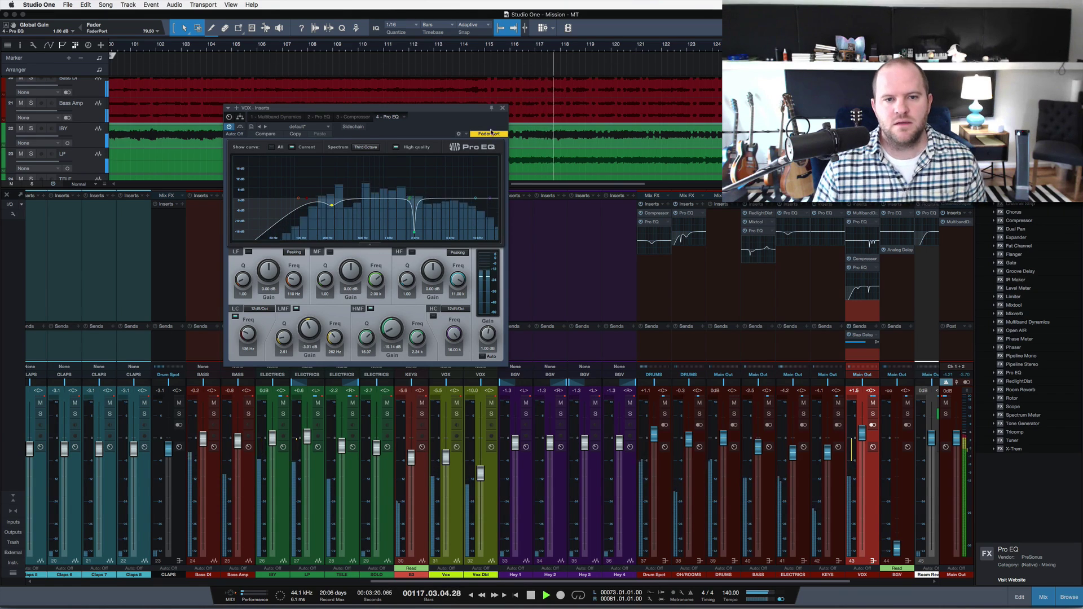
pyautogui.click(504, 108)
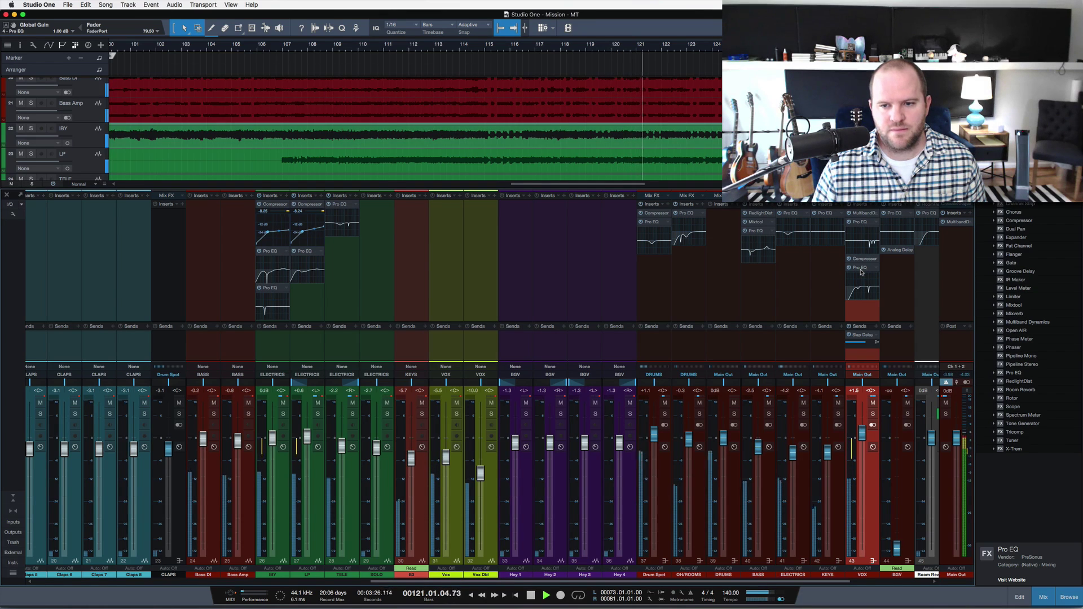
# - Stop playback, solo the Vox Dbl channel and insert RedlightDist on it
pyautogui.click(479, 263)
pyautogui.press('space')
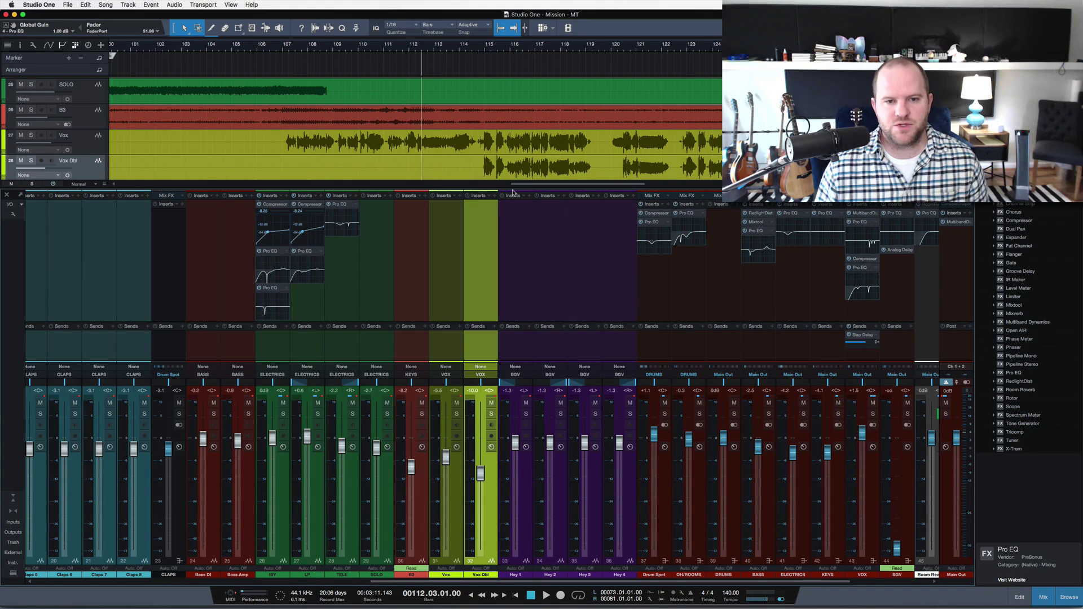
pyautogui.click(495, 417)
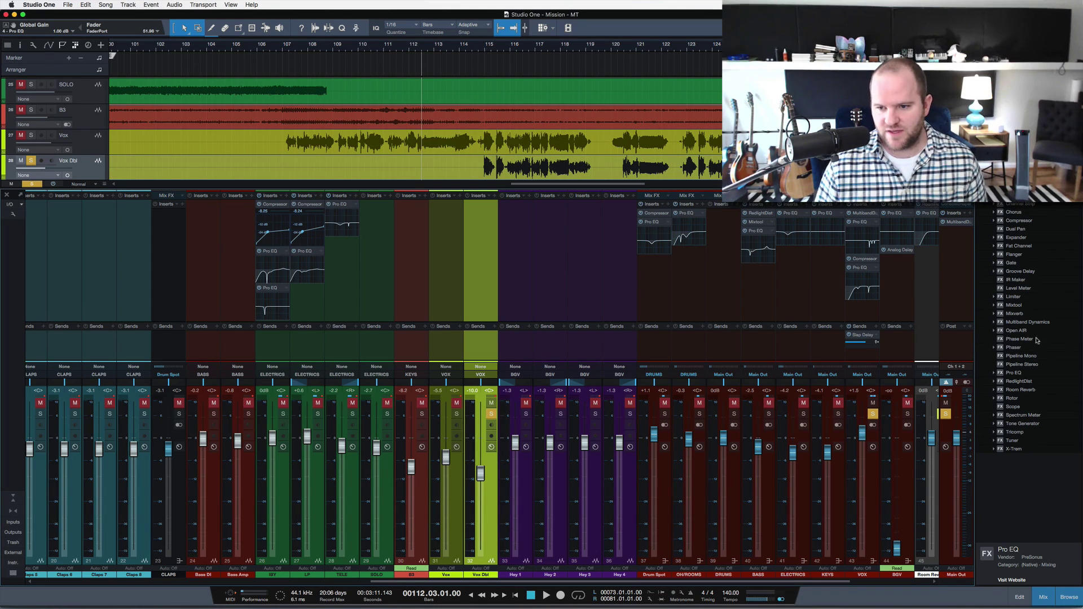
pyautogui.moveTo(1022, 385); pyautogui.dragTo(482, 237)
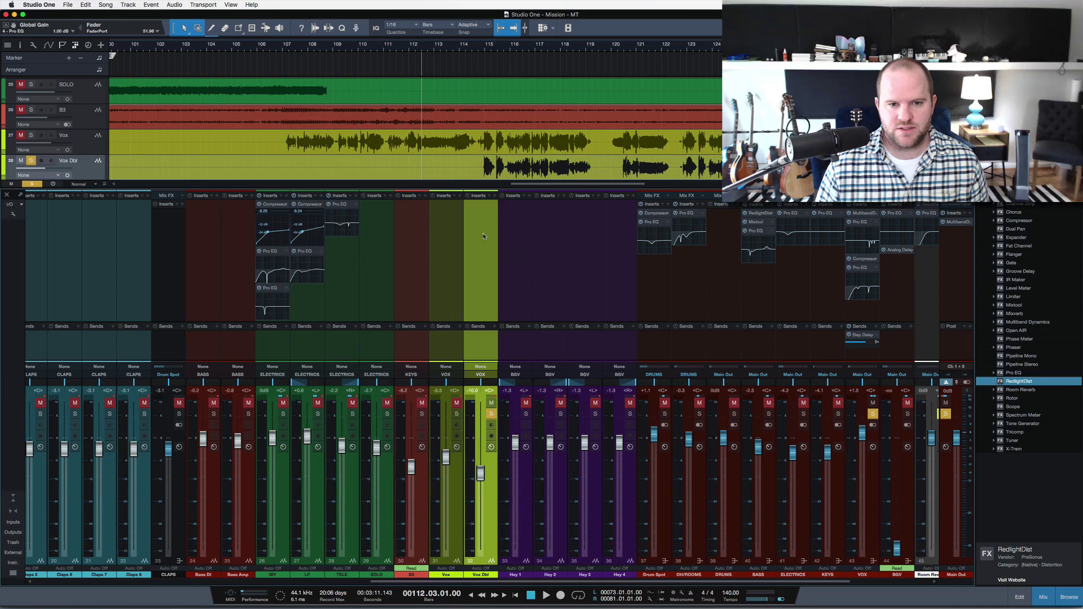
# - Mute the VOX bus's delay send and play the doubled vocal from bar 114
pyautogui.click(482, 51)
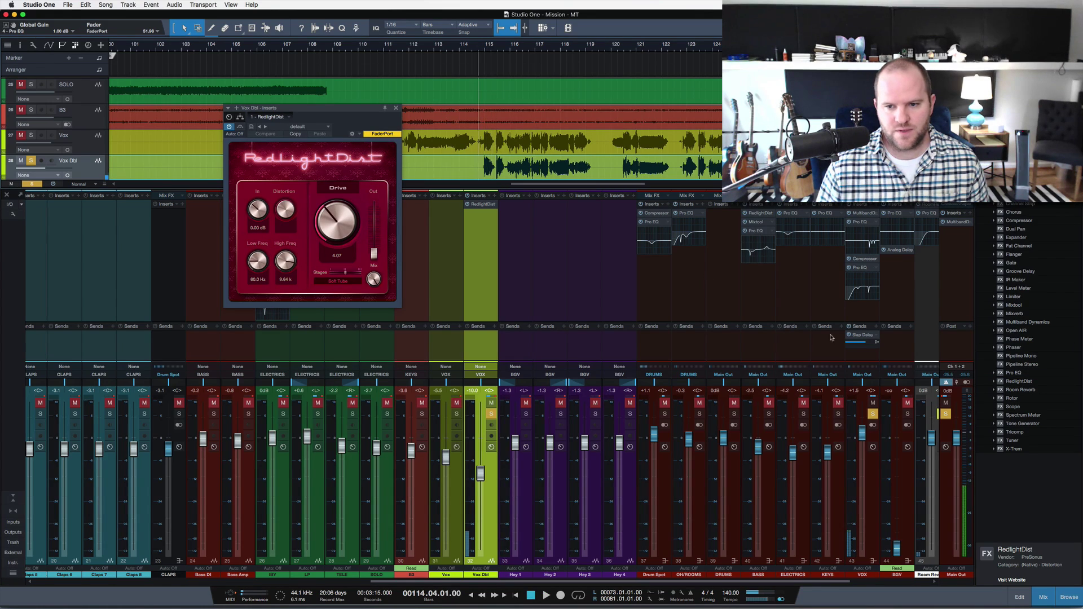
pyautogui.press('space')
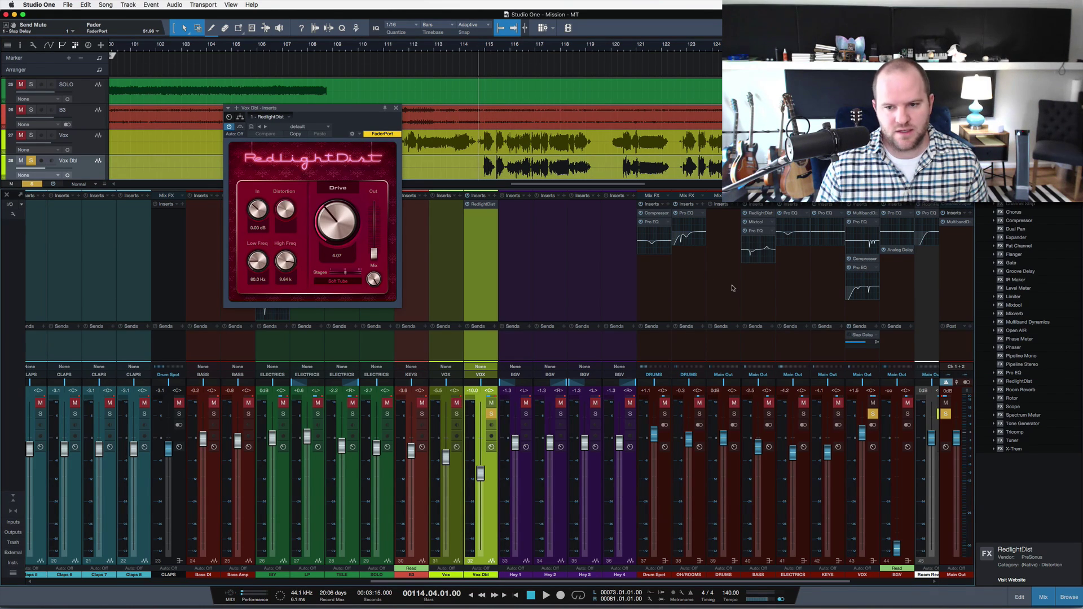
# - Set RedlightDist's Drive to 7.00 and its output gain to about -17.7 dB, comparing the sound with the effect bypassed
pyautogui.moveTo(337, 223); pyautogui.dragTo(338, 173)
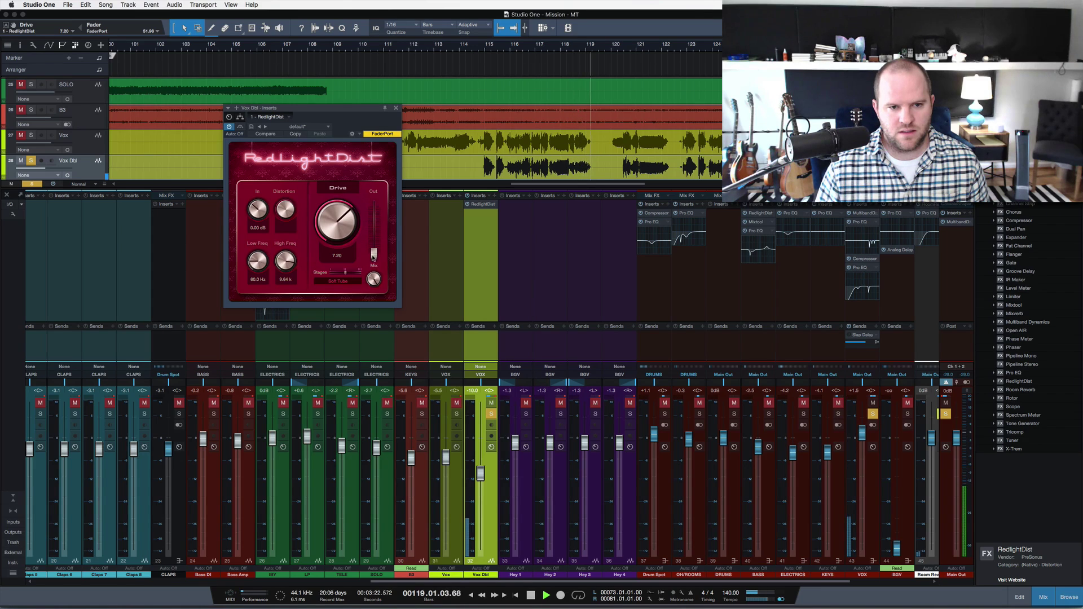
pyautogui.moveTo(373, 258); pyautogui.dragTo(373, 249)
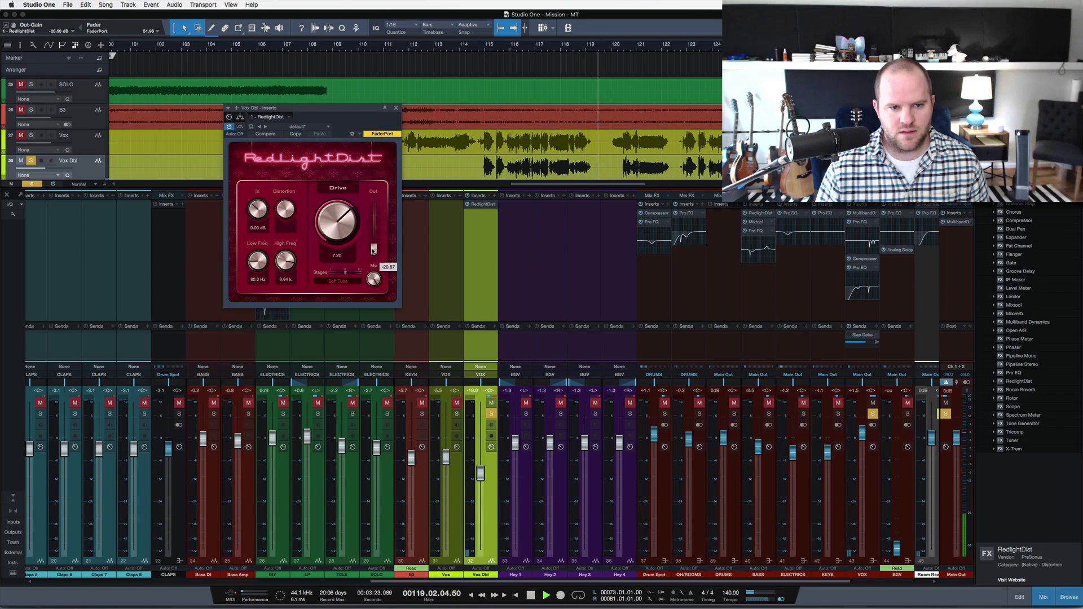
pyautogui.click(229, 127)
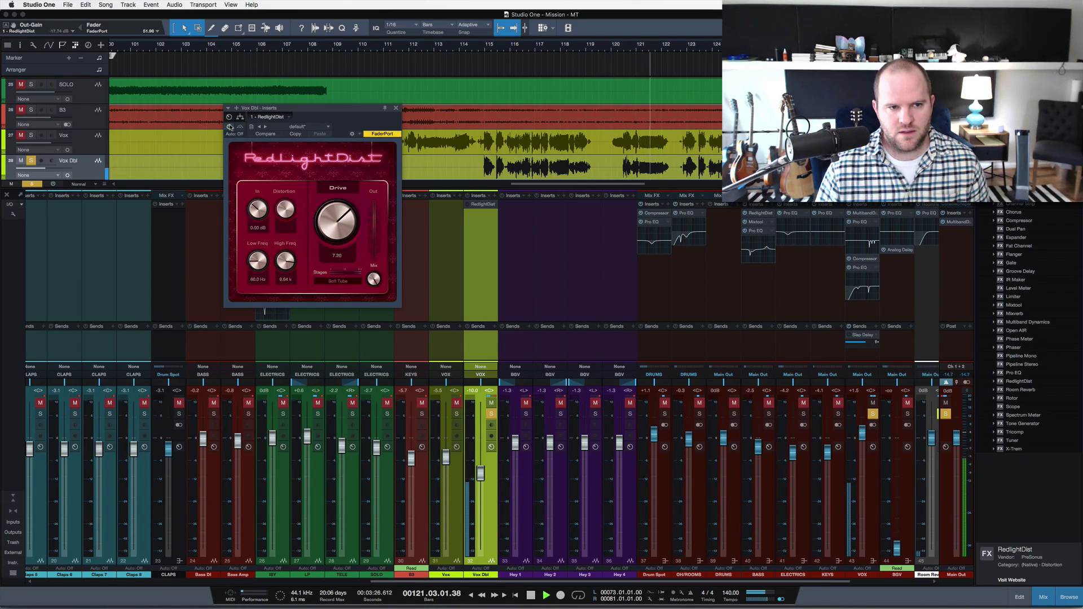
pyautogui.click(229, 126)
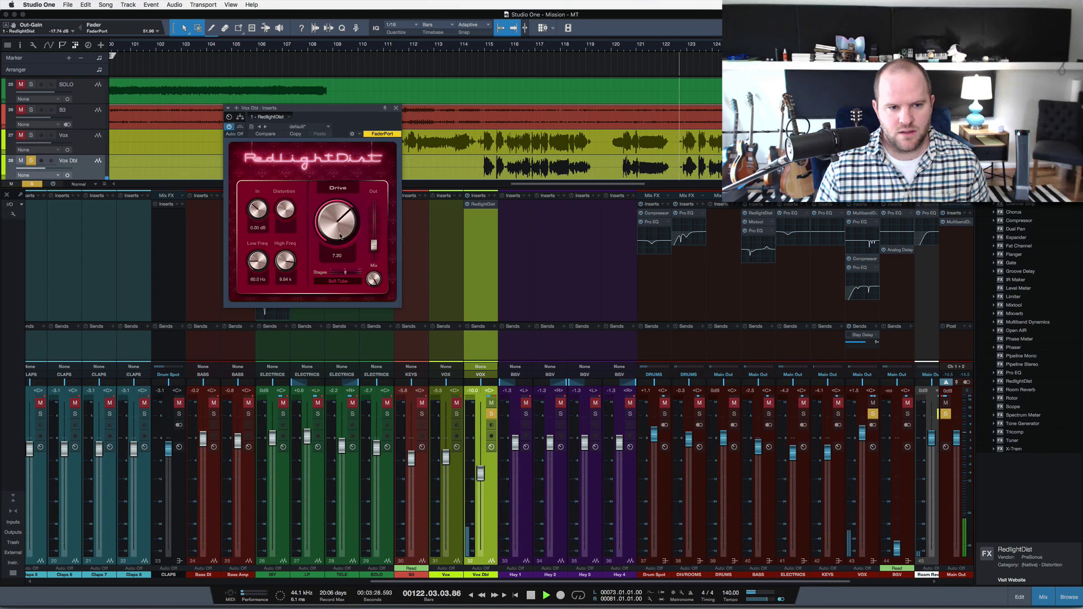
# - Solo the Vox channel too, raise the Vox Dbl level to -7.7 dB, and return to the full mix with the distortion window closed
pyautogui.click(457, 415)
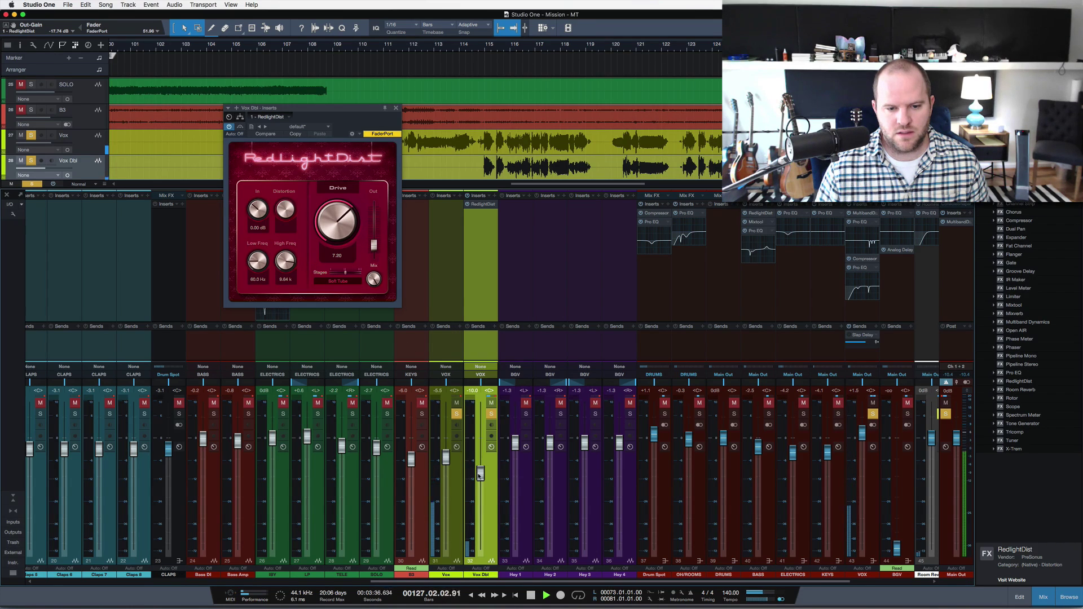
pyautogui.moveTo(480, 474); pyautogui.dragTo(480, 467)
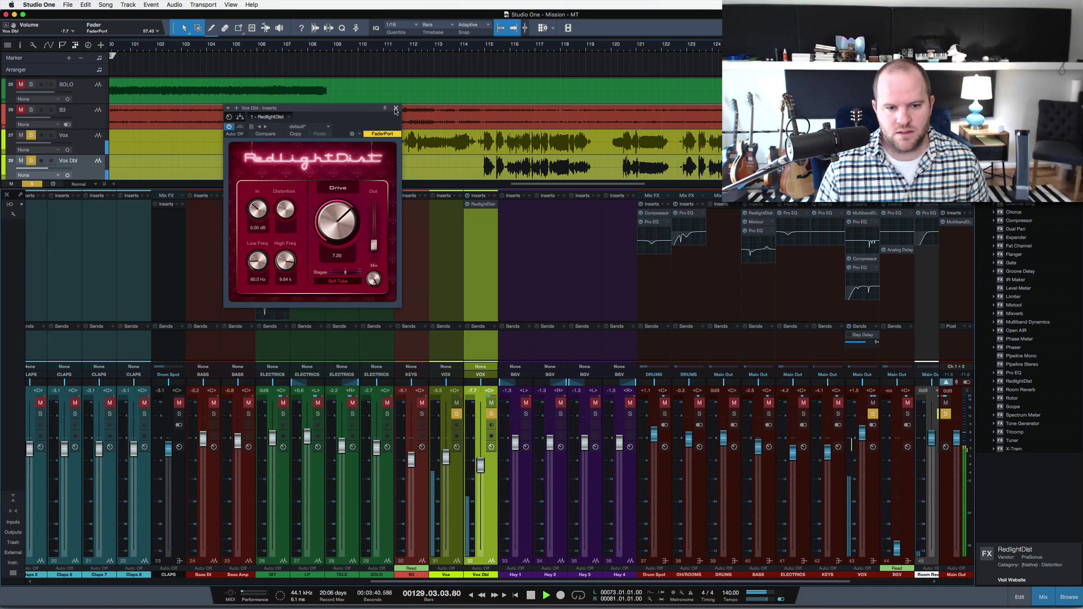
pyautogui.click(395, 109)
pyautogui.hotkey('shift', 's')
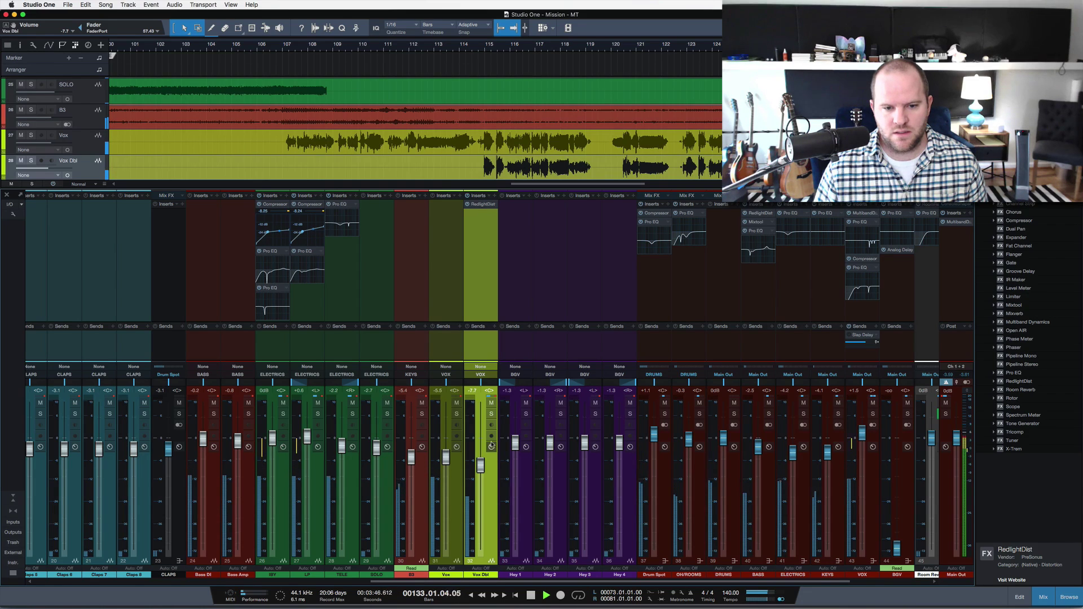
# - Solo the Vox Dbl channel during playback, review its RedlightDist settings and stop playback
pyautogui.click(492, 414)
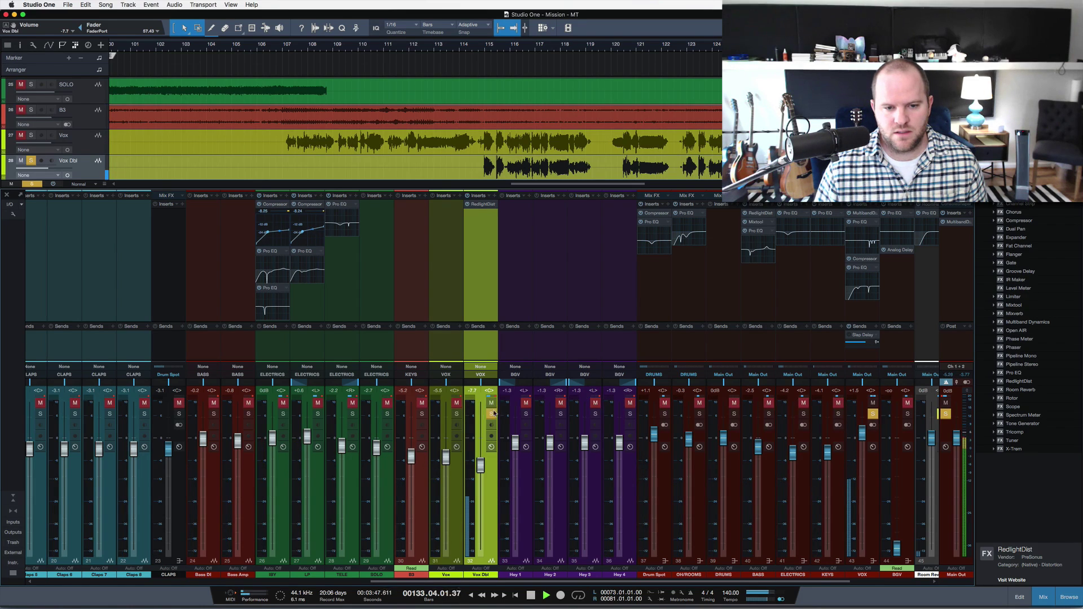
pyautogui.click(478, 204)
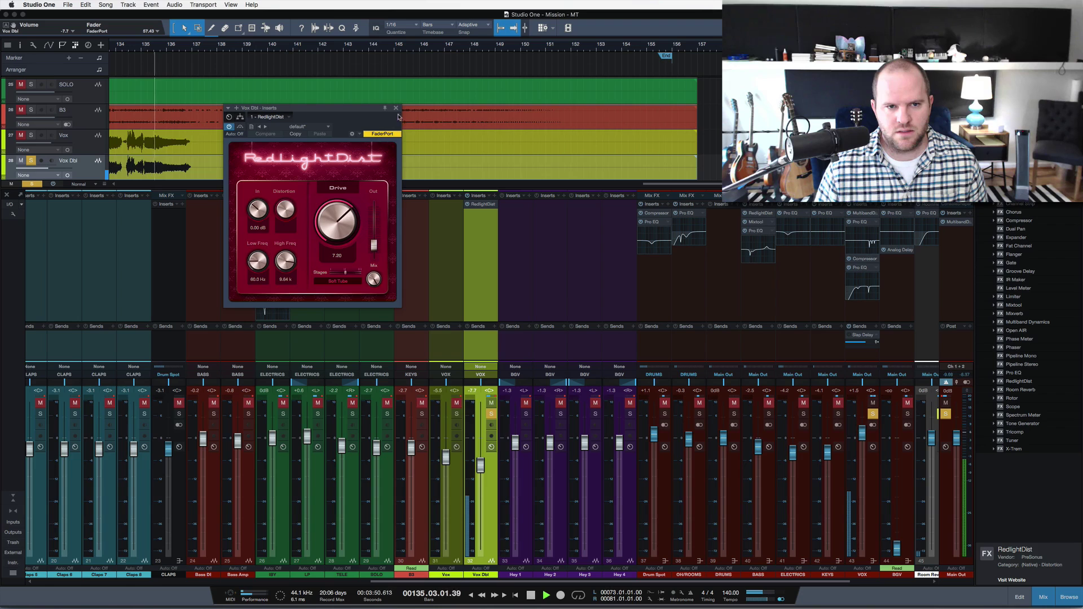
pyautogui.click(396, 108)
pyautogui.press('space')
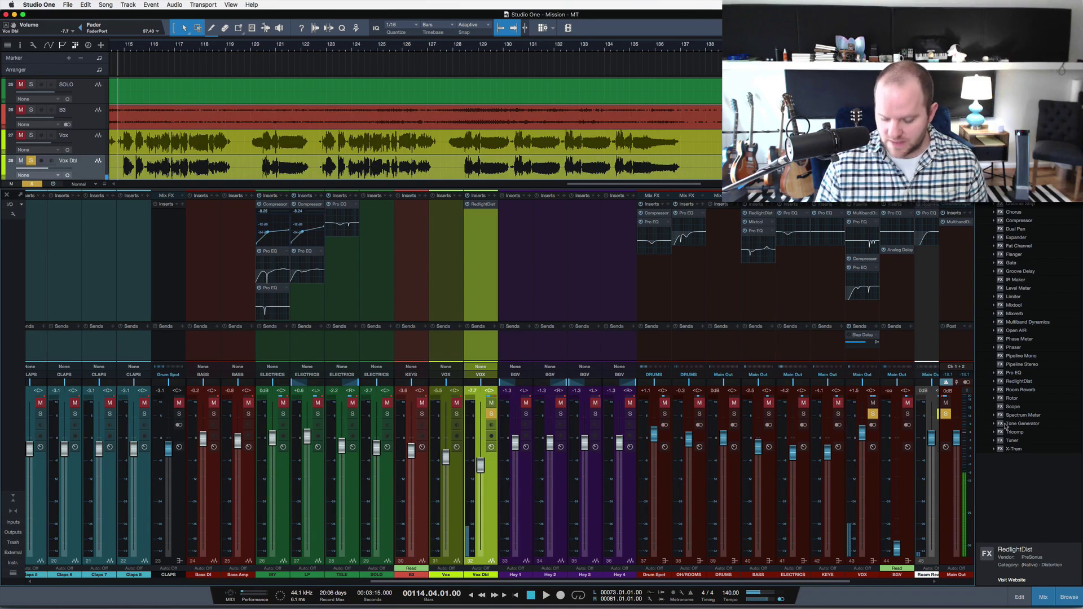
# - Insert a Pro EQ after RedlightDist on Vox Dbl and cut its LMF band by 4.84 dB while auditioning
pyautogui.moveTo(1013, 373); pyautogui.dragTo(482, 227)
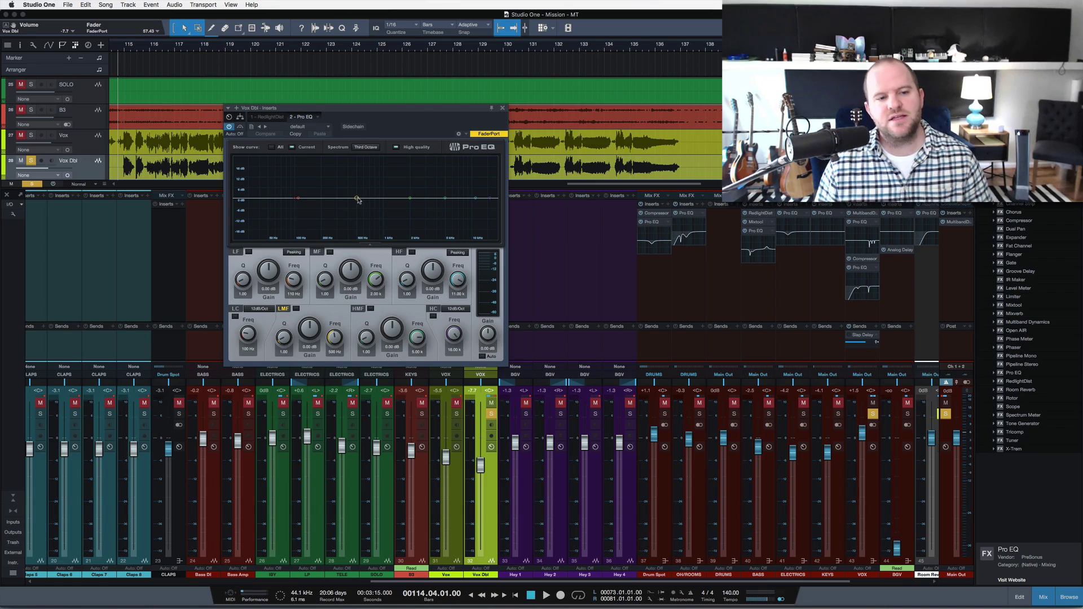
pyautogui.moveTo(357, 198); pyautogui.dragTo(309, 206)
pyautogui.press('space')
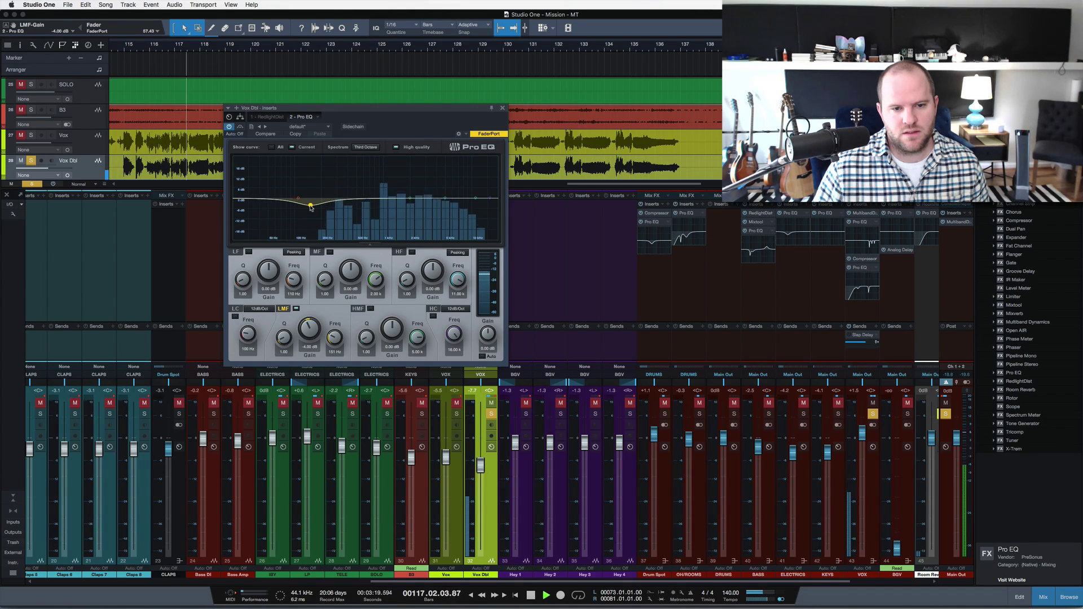
pyautogui.click(502, 108)
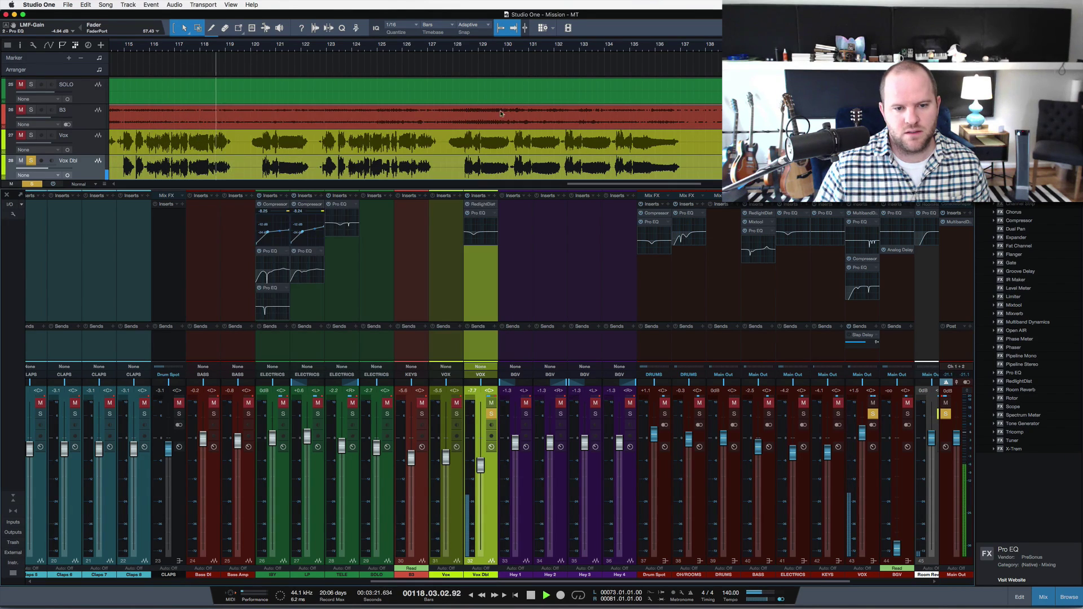
# - Solo the Vox channel alongside Vox Dbl, stop playback and place the play position at bar 107
pyautogui.click(456, 414)
pyautogui.press('space')
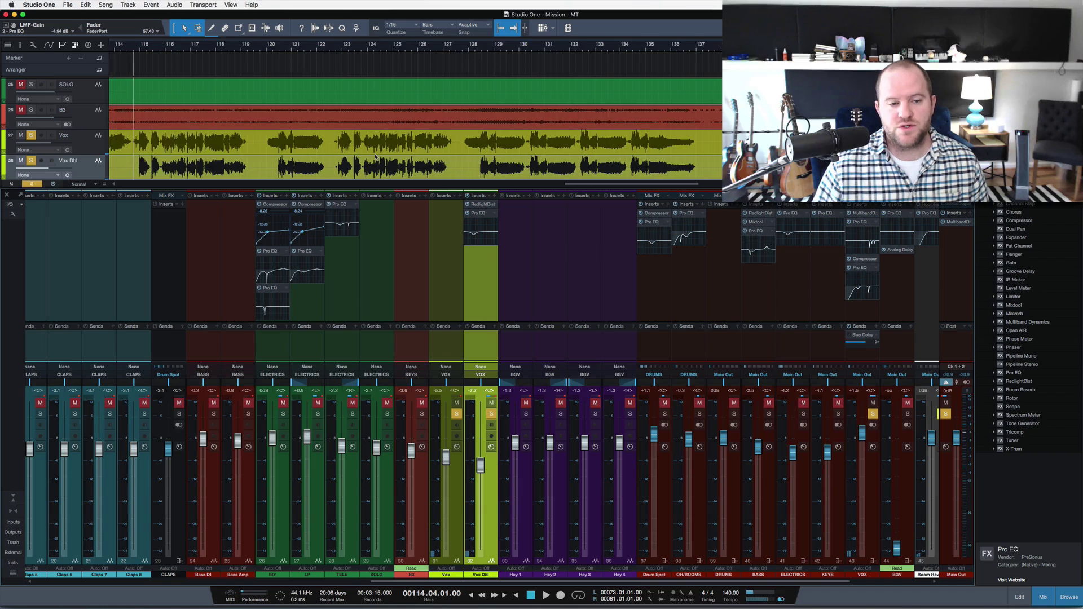
pyautogui.hotkey('shift', 's')
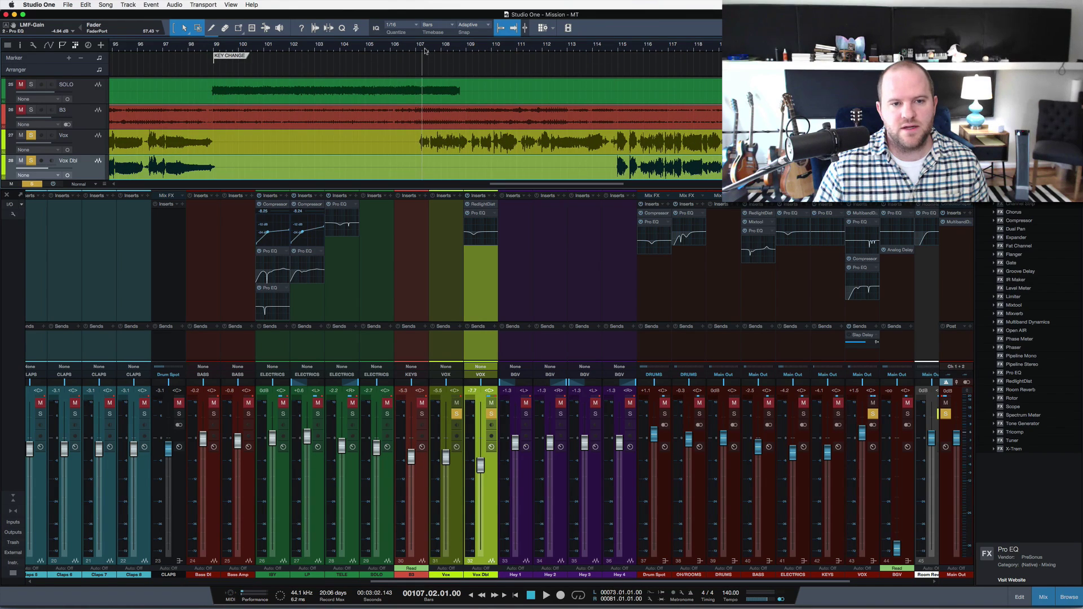
# - Play the full mix from bar 107 and raise the Vox Dbl level to -6.4 dB
pyautogui.click(424, 50)
pyautogui.press('space')
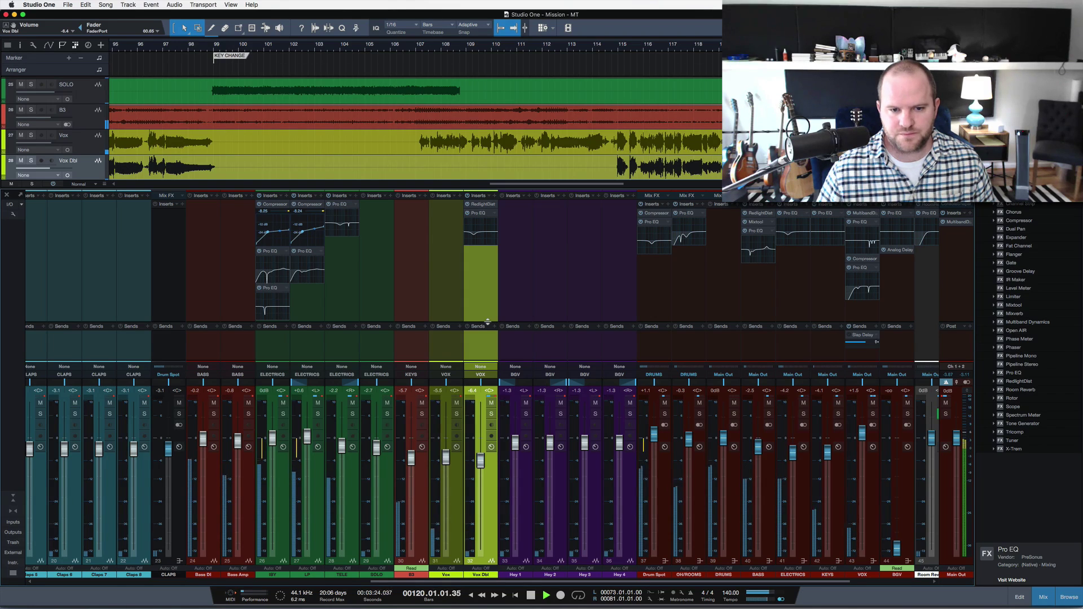
pyautogui.click(468, 195)
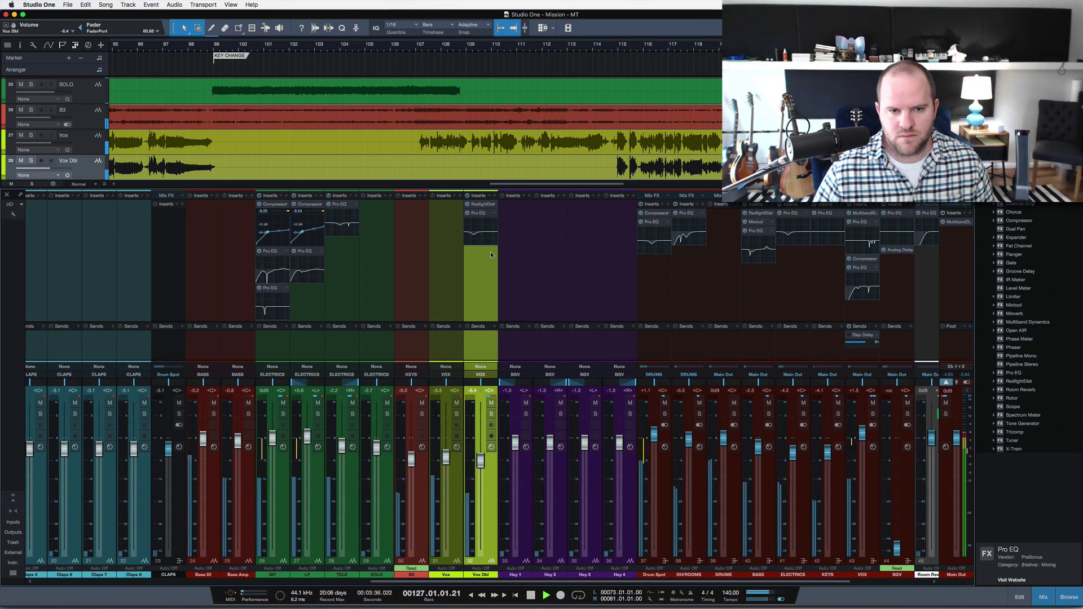
# - Solo Vox and Vox Dbl together to check how the two vocals blend, and stop playback
pyautogui.click(457, 414)
pyautogui.click(491, 414)
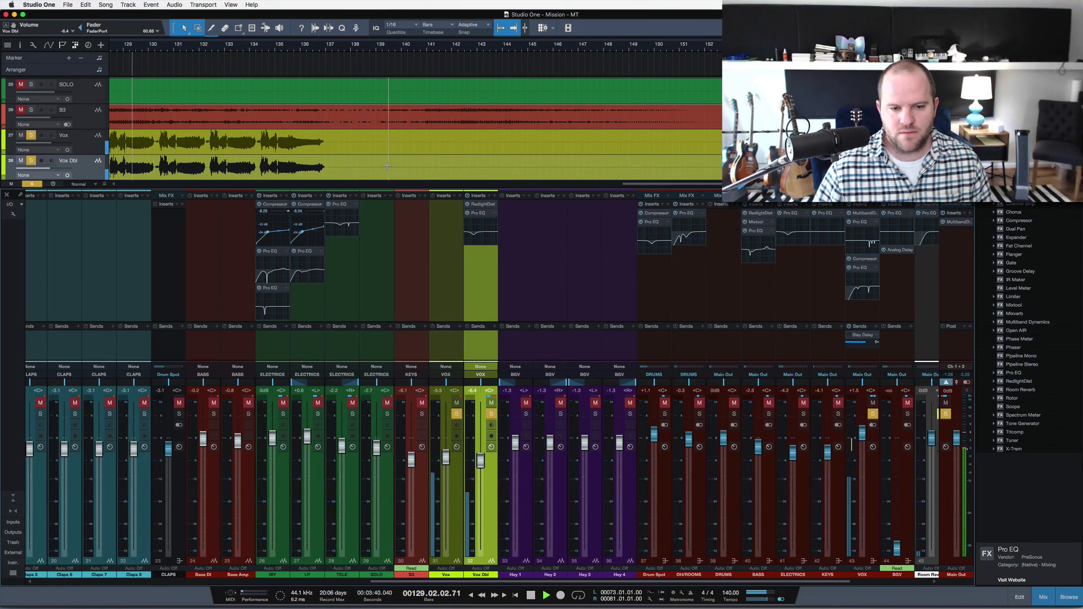
pyautogui.hscroll(-5, 350, 124)
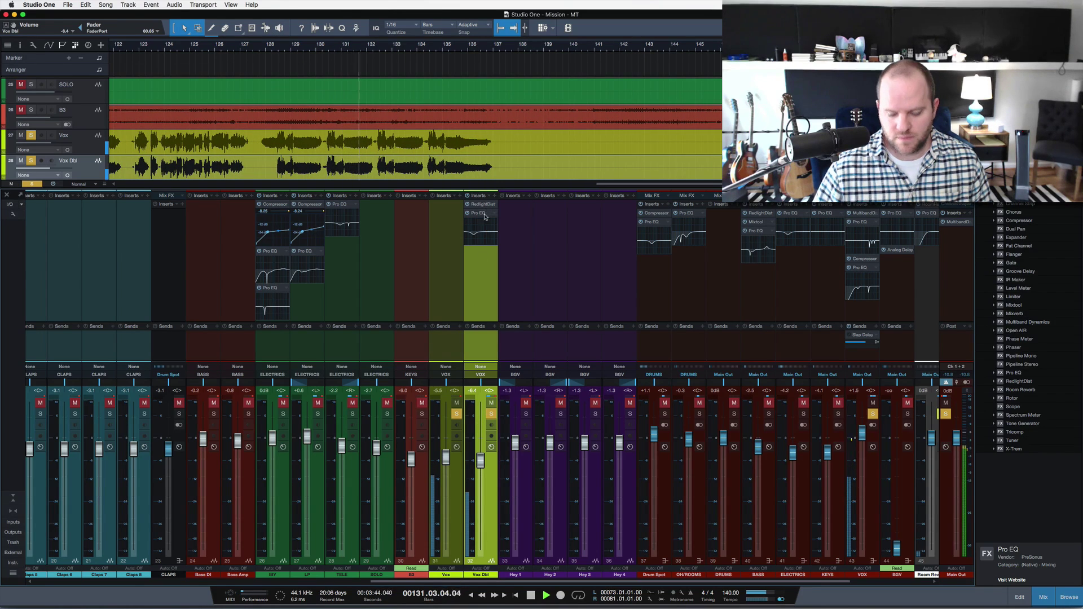
pyautogui.press('space')
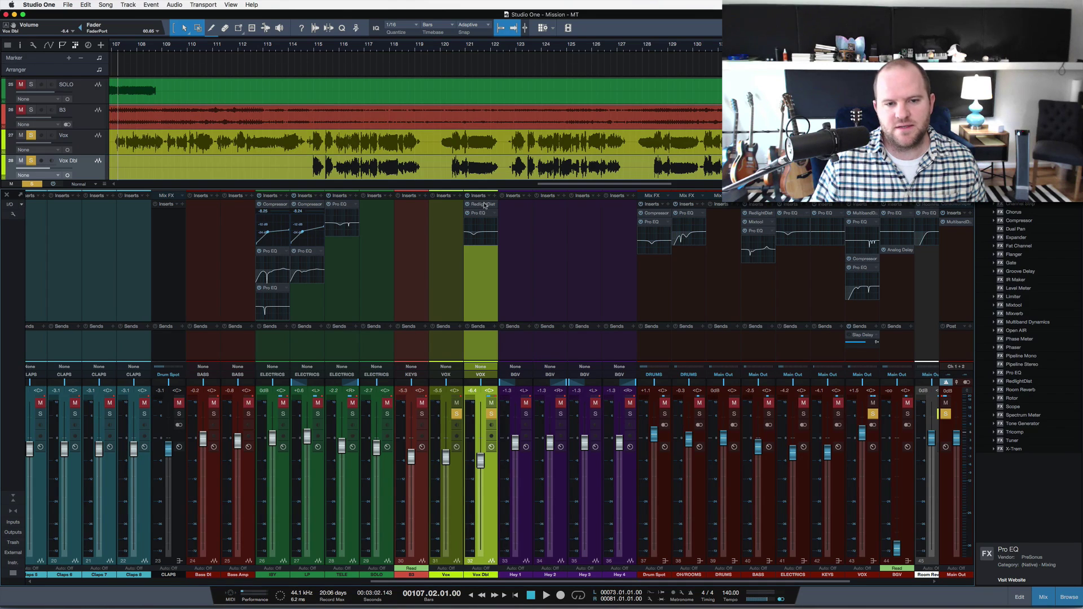
# - Try reducing the RedlightDist mix on Vox Dbl to about 50% while auditioning only the double
pyautogui.click(484, 205)
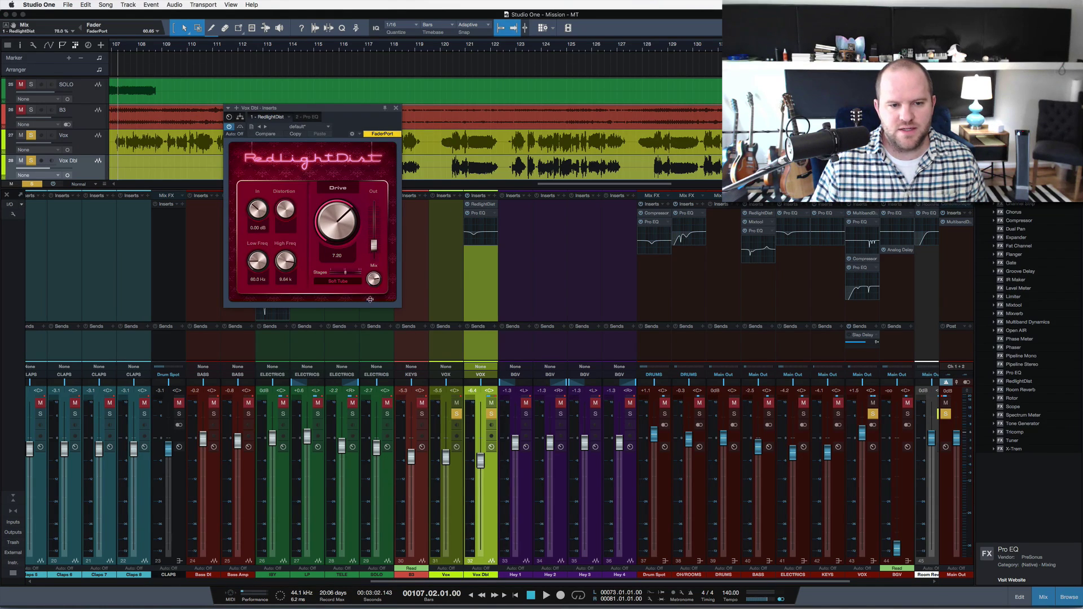
pyautogui.click(456, 412)
pyautogui.press('space')
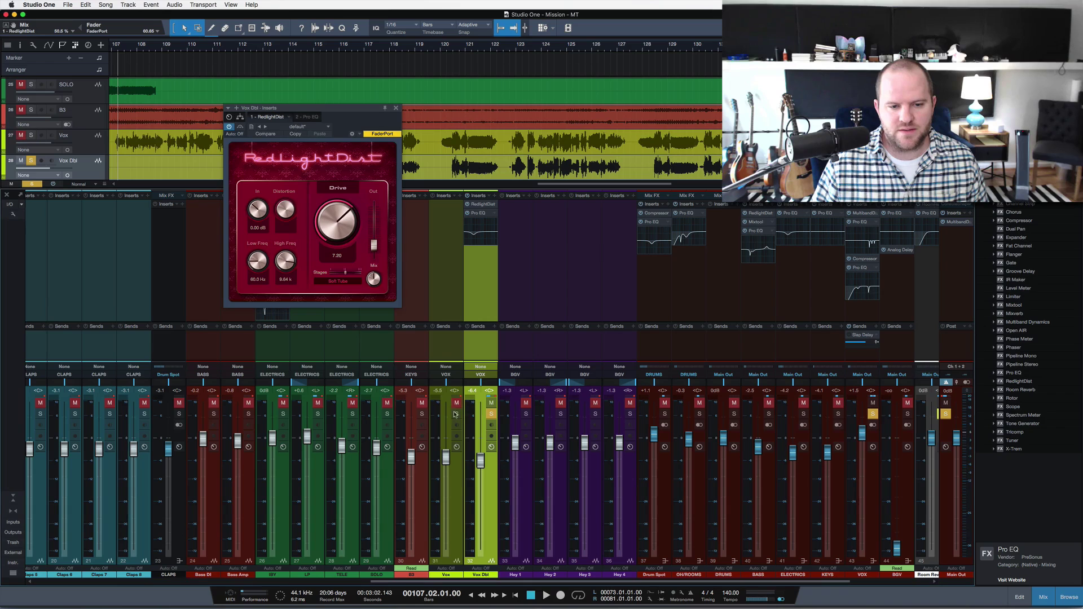
pyautogui.click(300, 51)
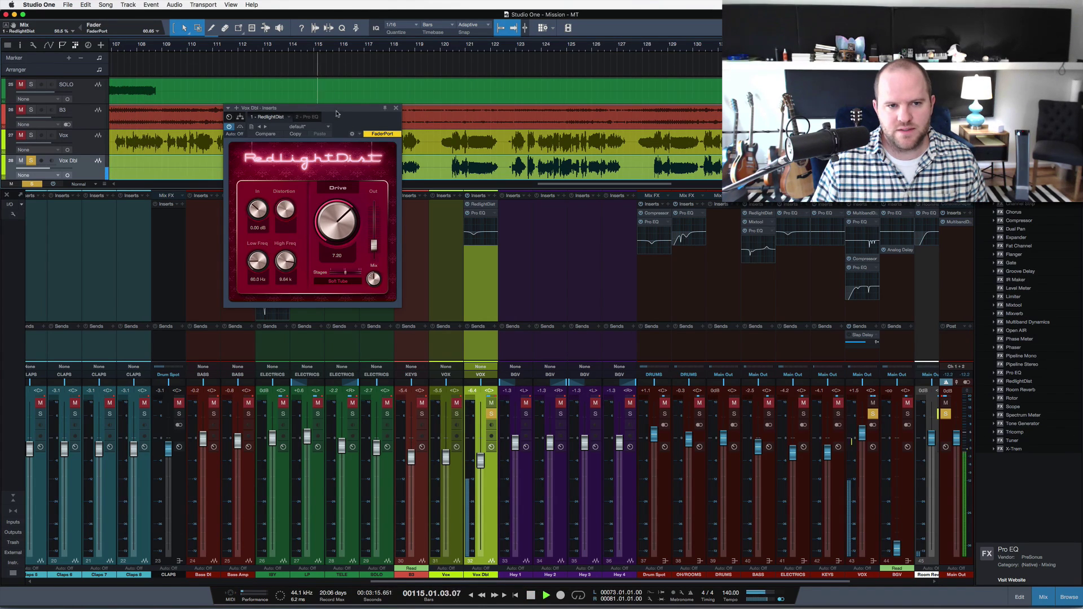
pyautogui.moveTo(336, 113); pyautogui.dragTo(314, 237)
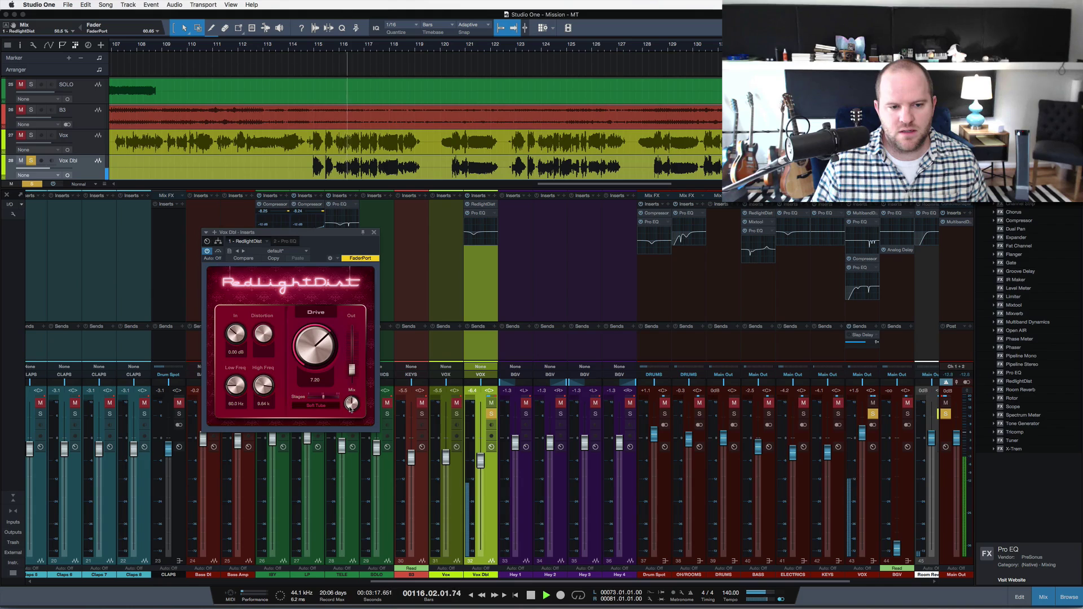
pyautogui.moveTo(351, 407); pyautogui.dragTo(343, 402)
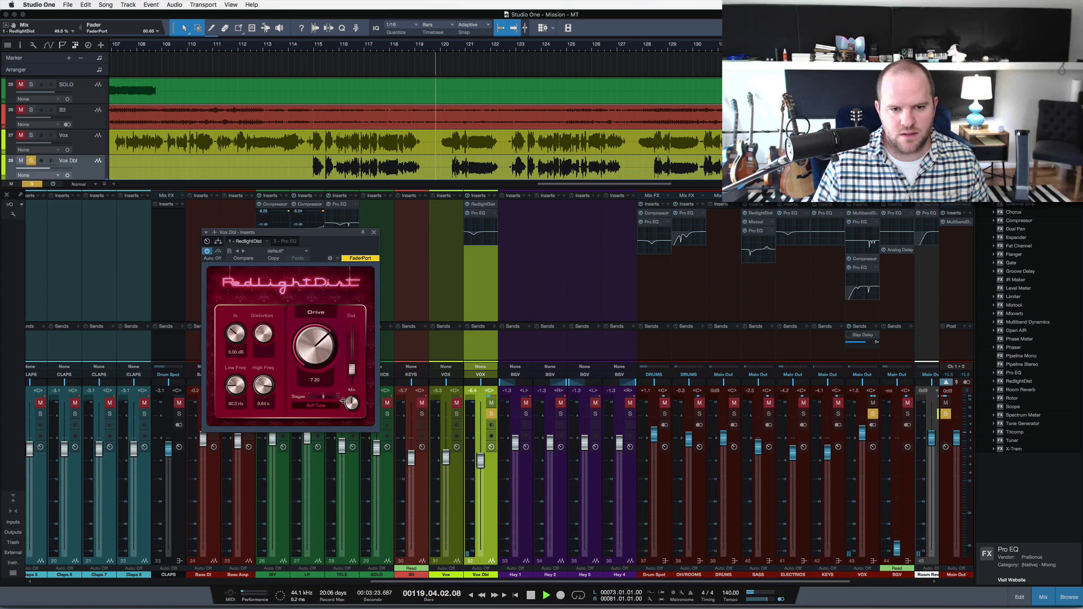
pyautogui.press('space')
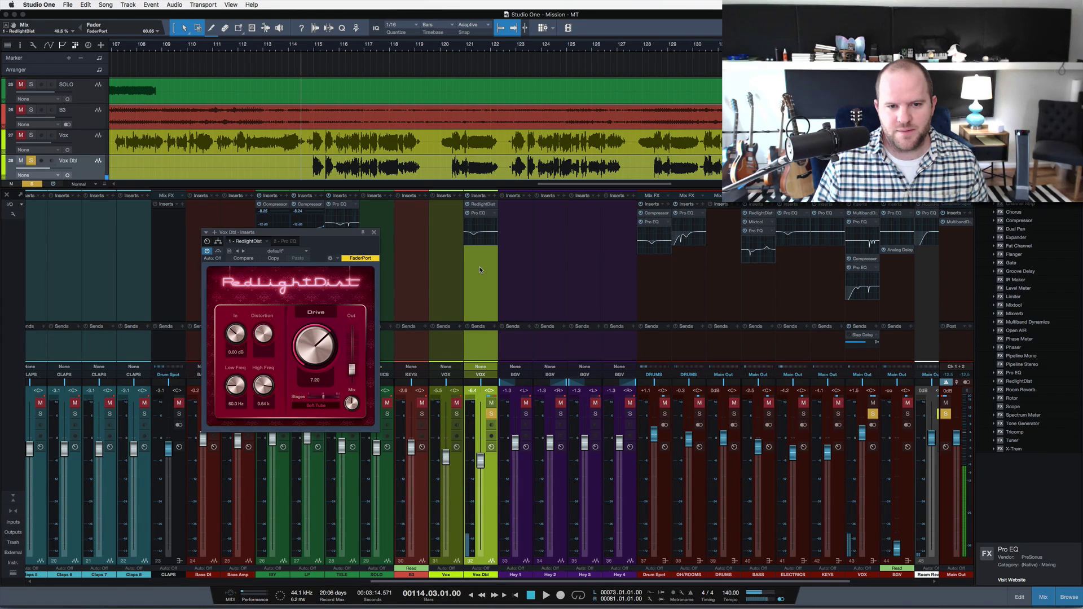
# - Remove RedlightDist from the Vox Dbl inserts and add it as a send effect on its own FX channel
pyautogui.rightClick(493, 205)
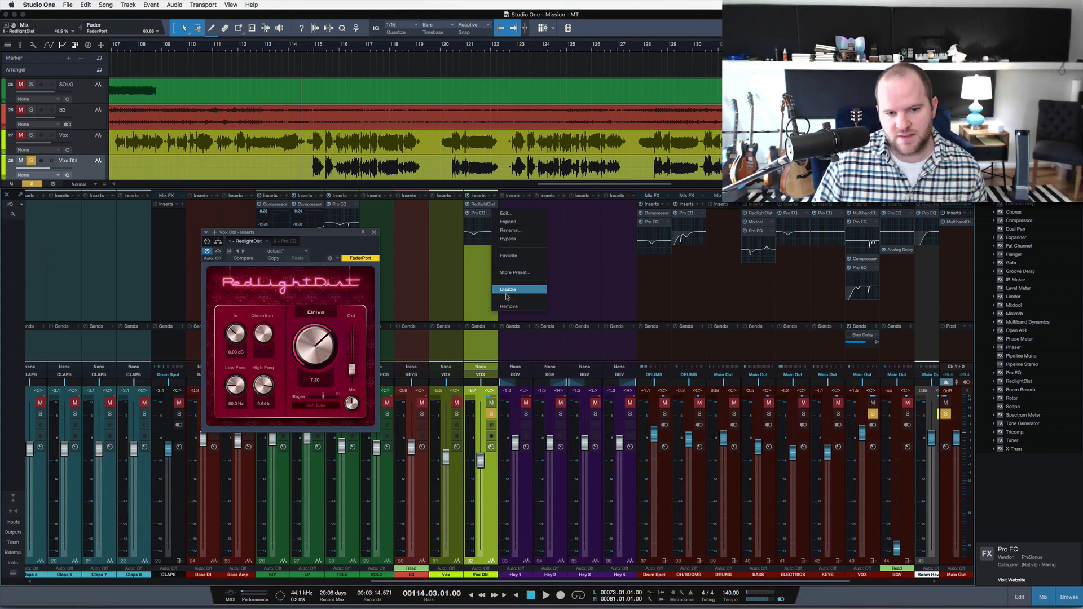
pyautogui.click(508, 307)
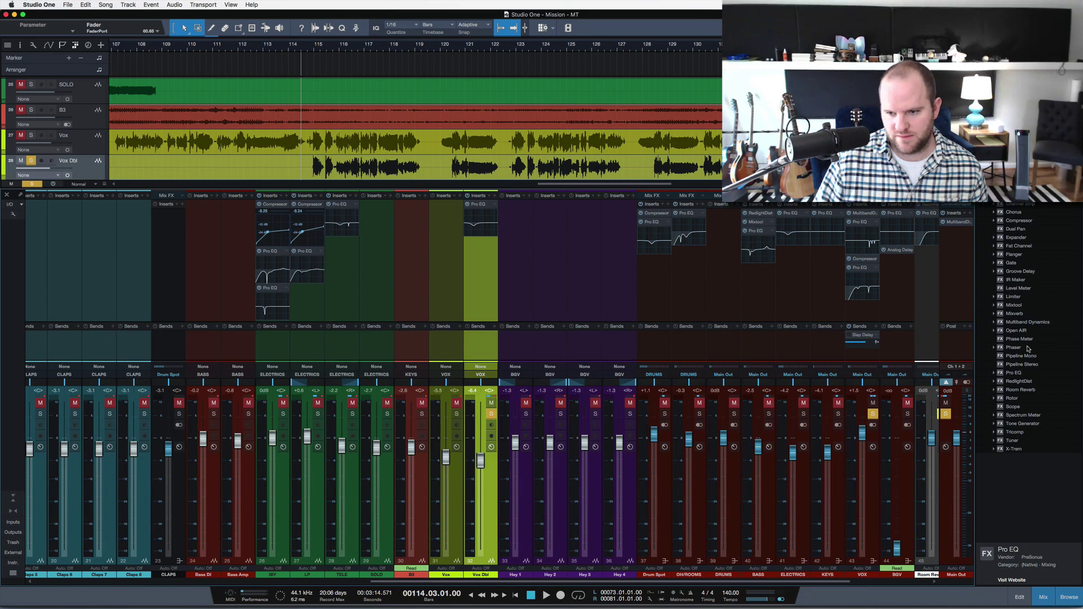
pyautogui.moveTo(1016, 385); pyautogui.dragTo(484, 341)
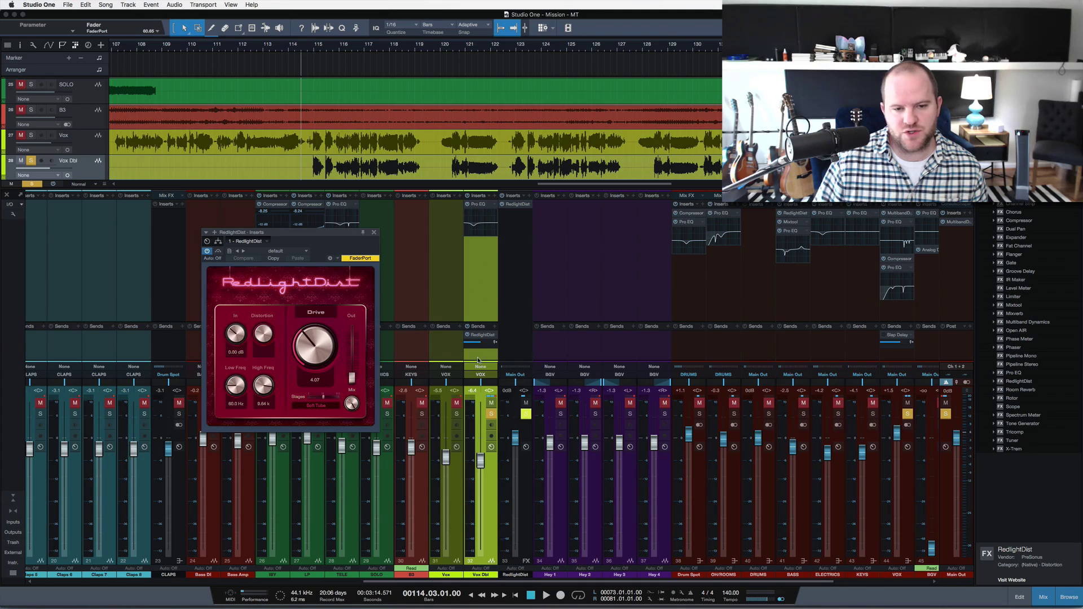
pyautogui.click(511, 361)
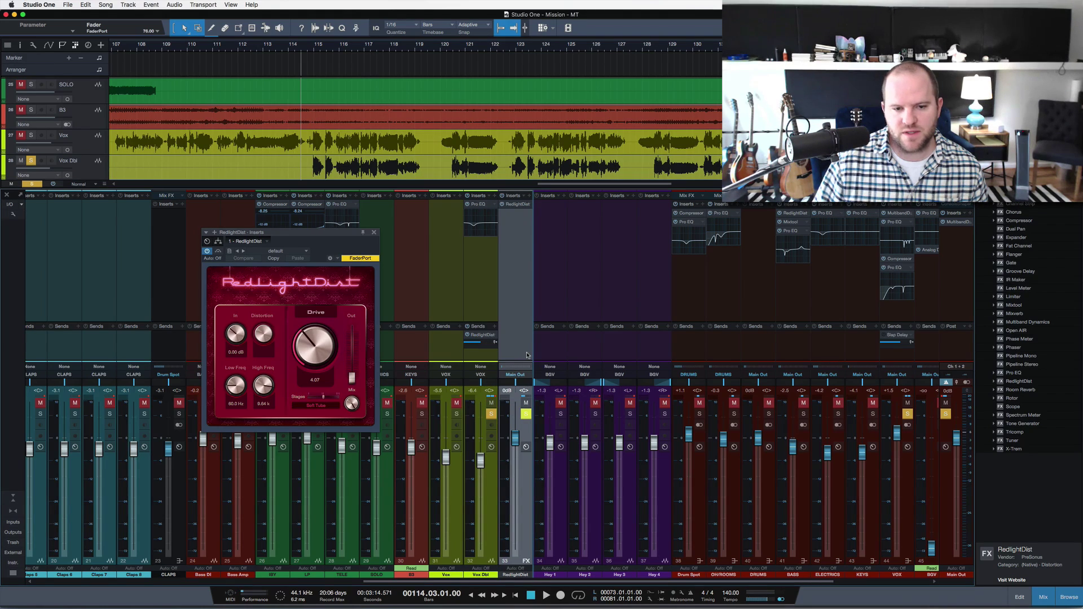
# - Set the RedlightDist Drive to 11.00 and balance its prefader send against the Vox Dbl fader at -4.3 dB
pyautogui.moveTo(332, 362); pyautogui.dragTo(309, 313)
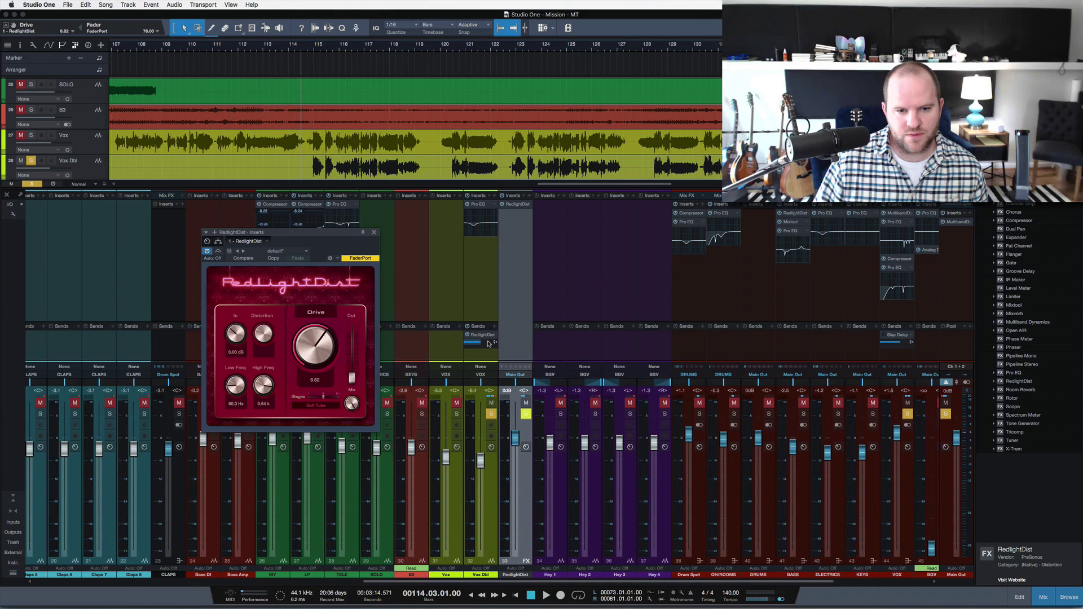
pyautogui.moveTo(487, 343)
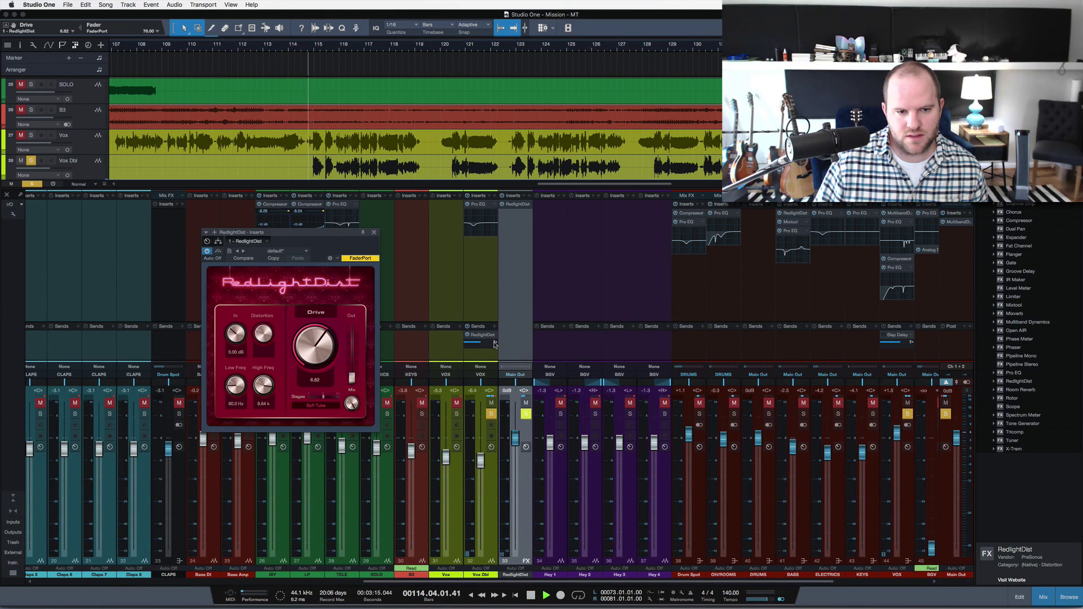
pyautogui.moveTo(313, 342); pyautogui.dragTo(315, 301)
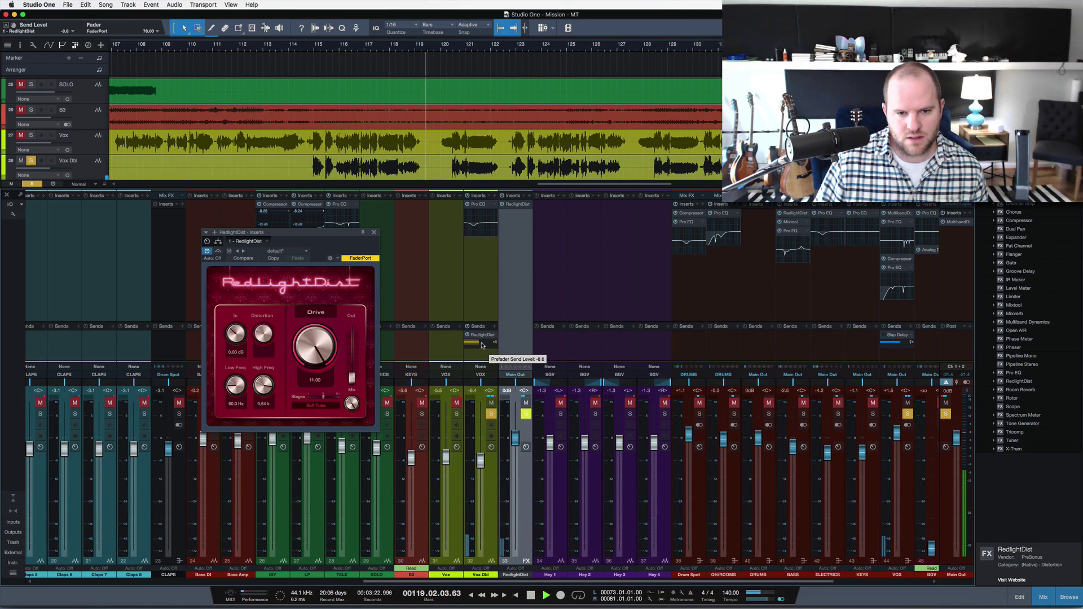
pyautogui.scroll(-1, 481, 346)
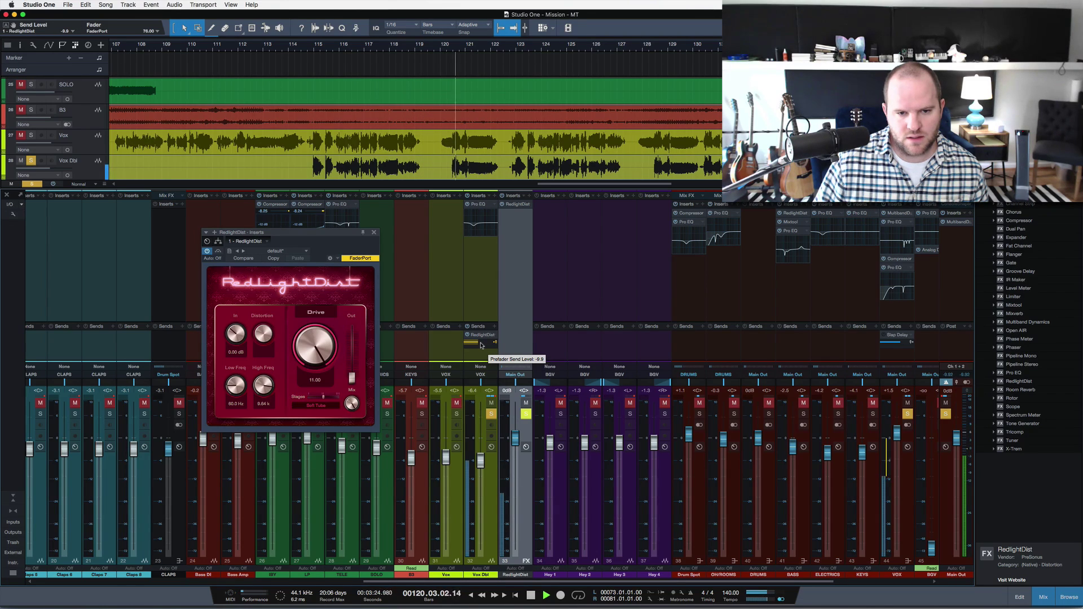
pyautogui.scroll(-3, 481, 346)
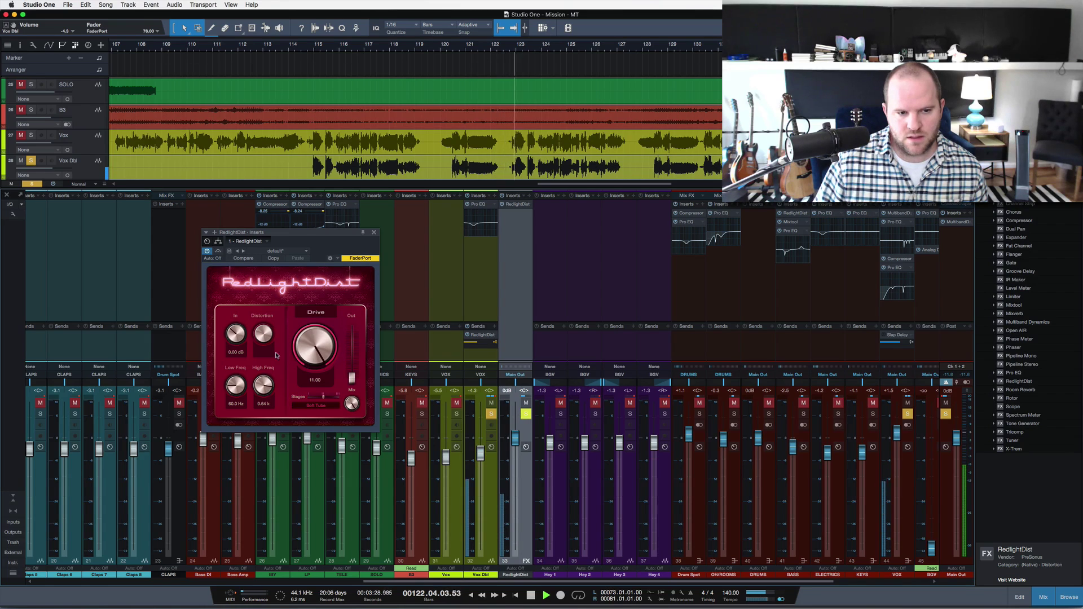
# - Move the Pro EQ from Vox Dbl to the RedlightDist channel, close its window and stop playback
pyautogui.moveTo(479, 204); pyautogui.dragTo(507, 224)
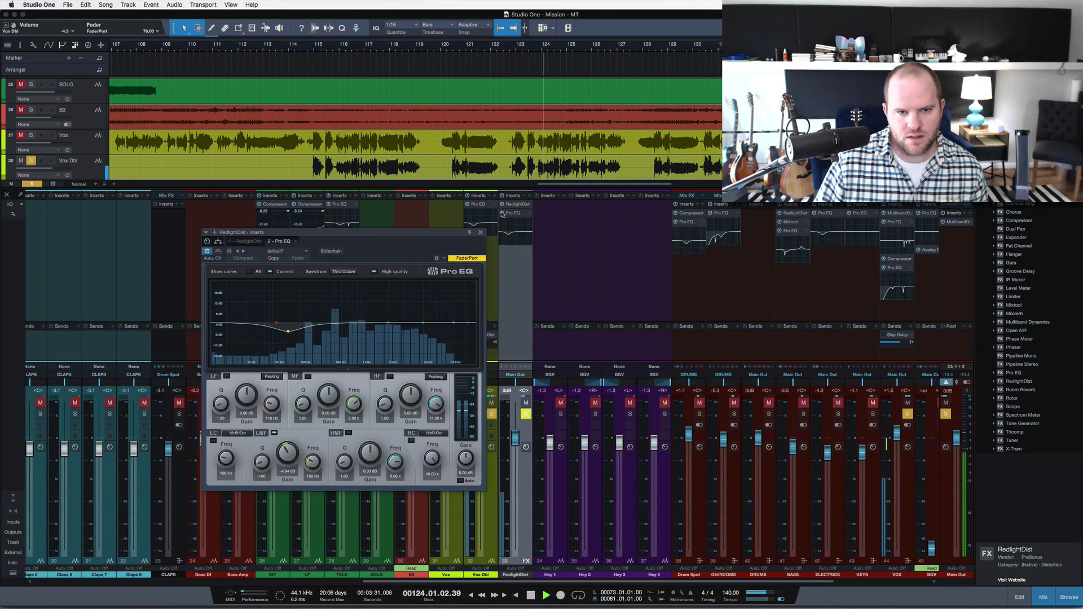
pyautogui.rightClick(499, 211)
pyautogui.press('Escape')
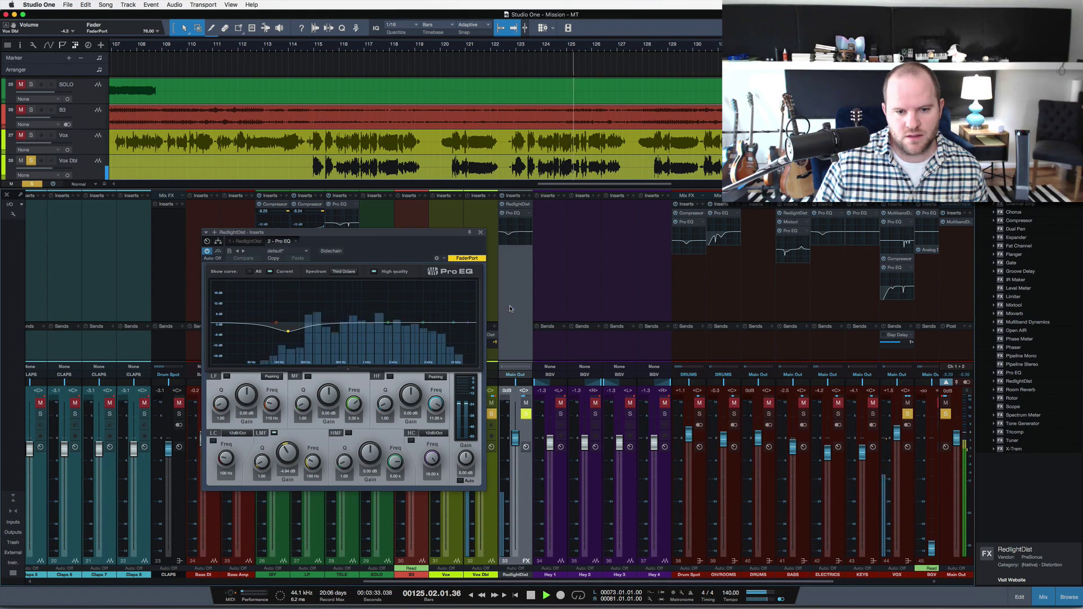
pyautogui.click(480, 233)
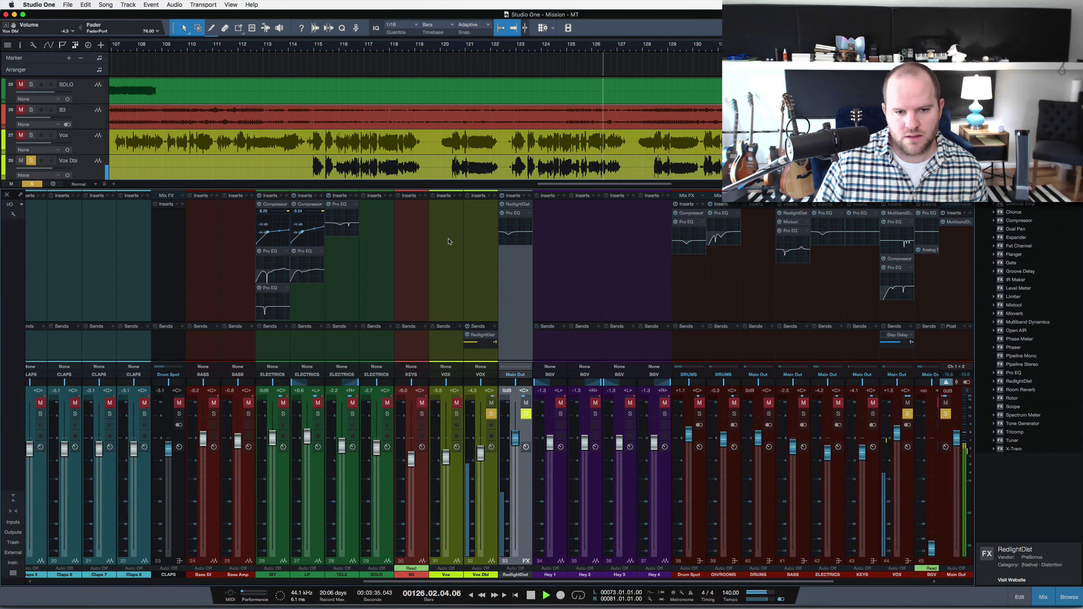
pyautogui.press('space')
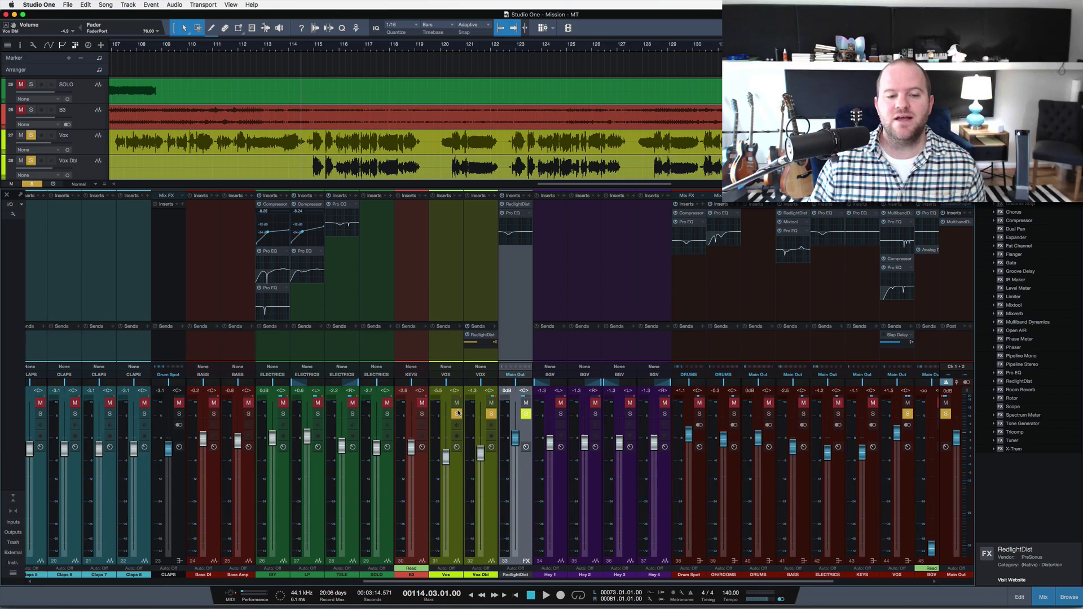
# - Lower Vox Dbl to -6.0 dB with Vox soloed alongside it, and compare the sound with its RedlightDist send muted and unmuted
pyautogui.press('space')
pyautogui.moveTo(483, 463); pyautogui.dragTo(482, 468)
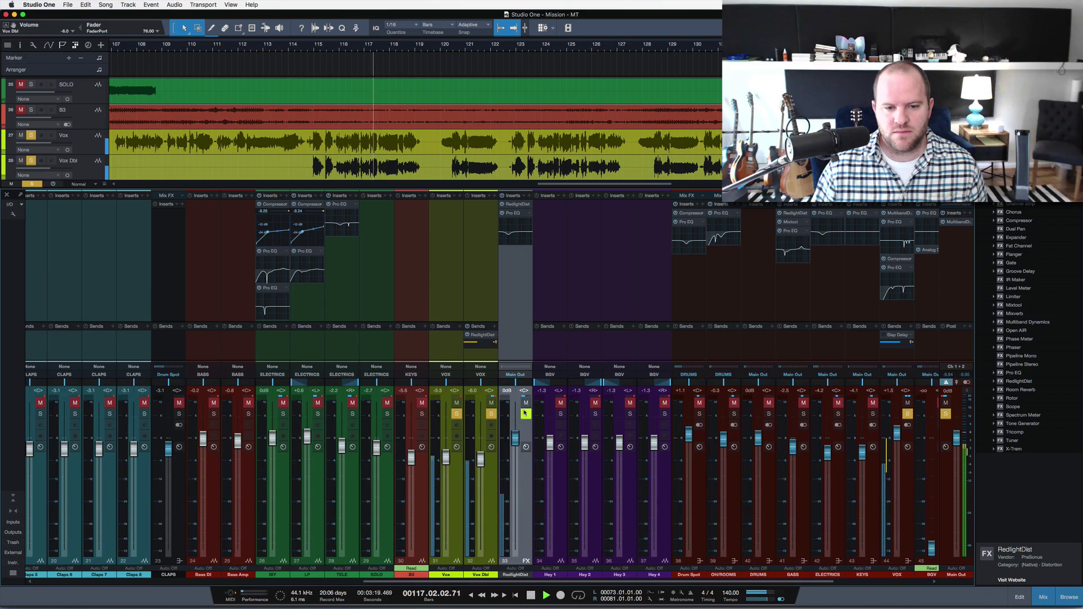
pyautogui.click(468, 337)
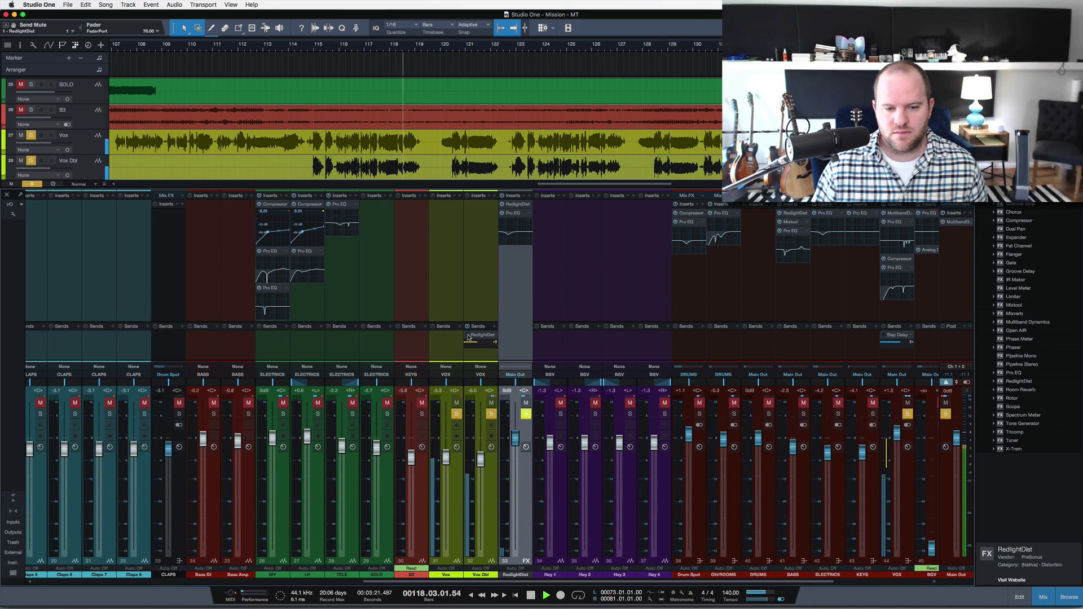
pyautogui.click(468, 337)
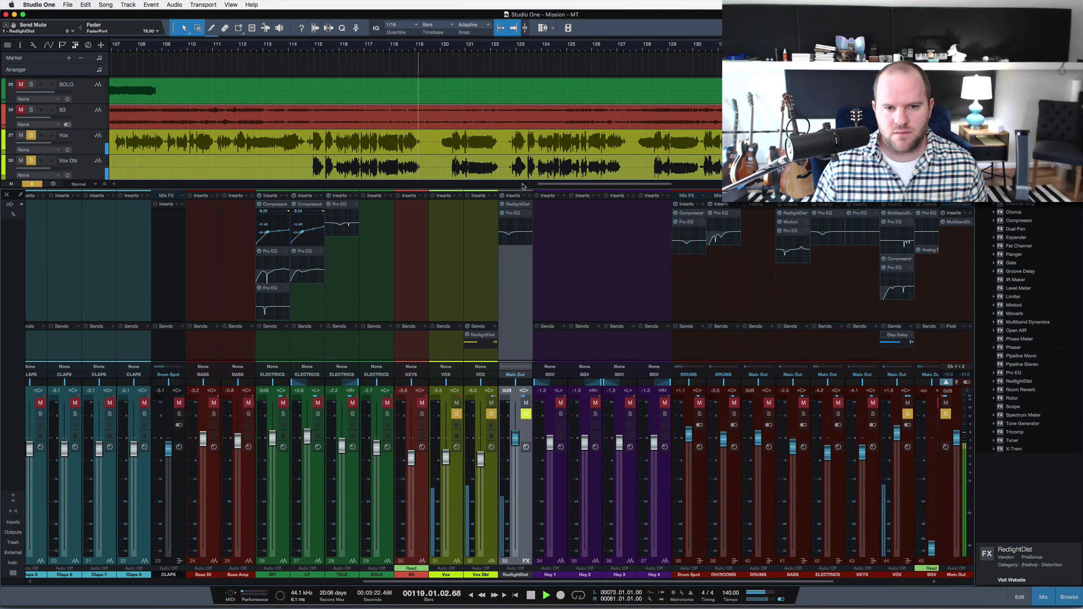
# - In the RedlightDist channel's Pro EQ, shift the LMF cut higher and enable the low cut at 214 Hz
pyautogui.doubleClick(514, 214)
pyautogui.moveTo(288, 332)
pyautogui.mouseDown()
pyautogui.moveTo(312, 288)
pyautogui.moveTo(309, 333)
pyautogui.mouseUp()
pyautogui.click(213, 441)
pyautogui.moveTo(226, 459); pyautogui.dragTo(221, 448)
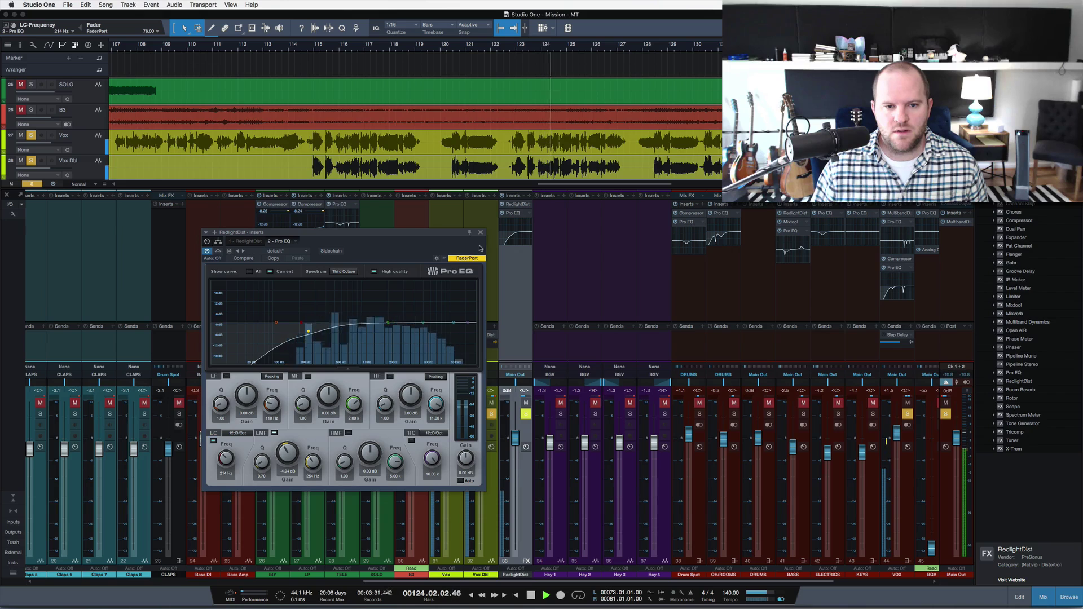
pyautogui.click(480, 233)
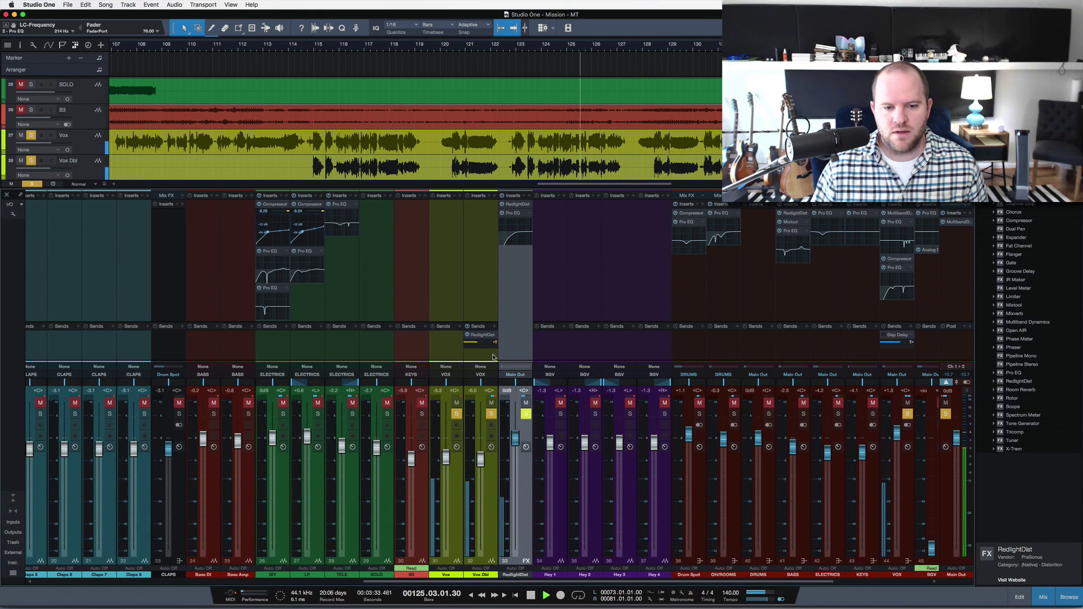
# - Lower the RedlightDist channel to -0.4 dB and clear the solos, including its solo safe, to hear the full mix
pyautogui.moveTo(515, 440); pyautogui.dragTo(512, 441)
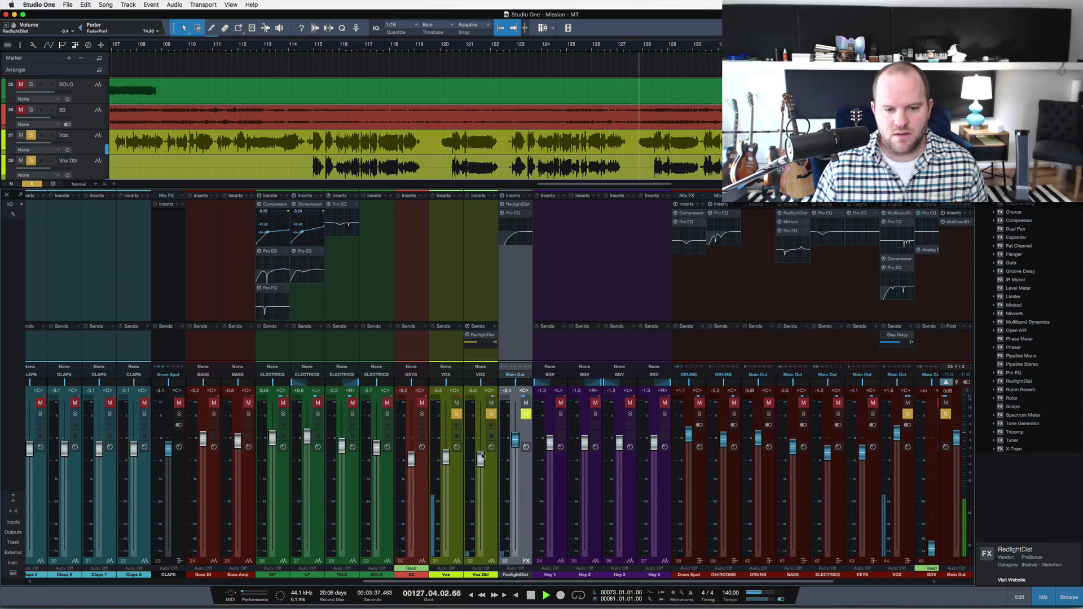
pyautogui.keyDown('alt'); pyautogui.click(491, 414); pyautogui.keyUp('alt')
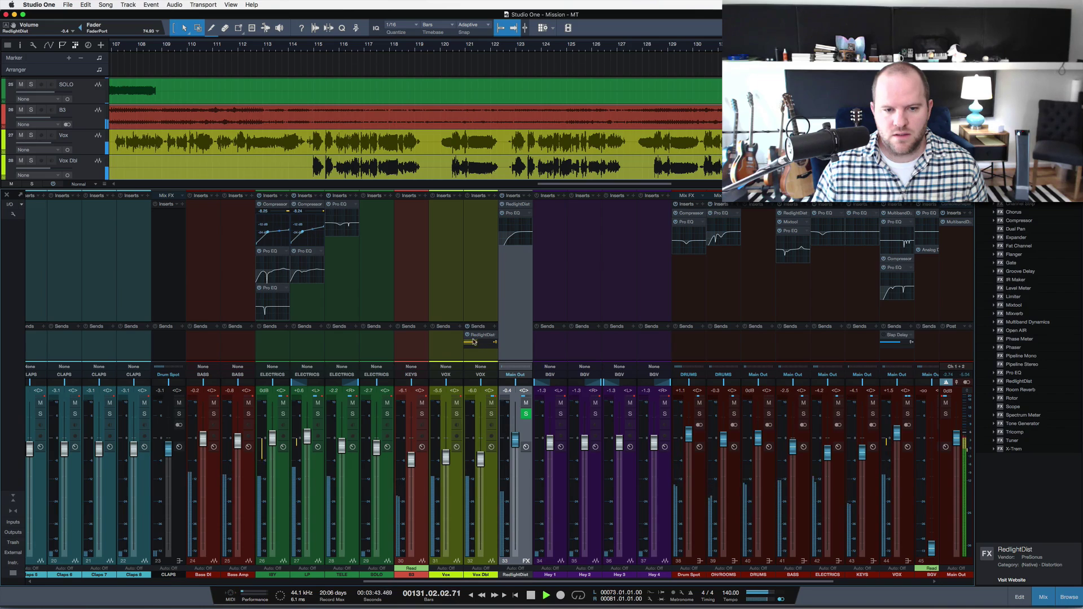
pyautogui.click(526, 415)
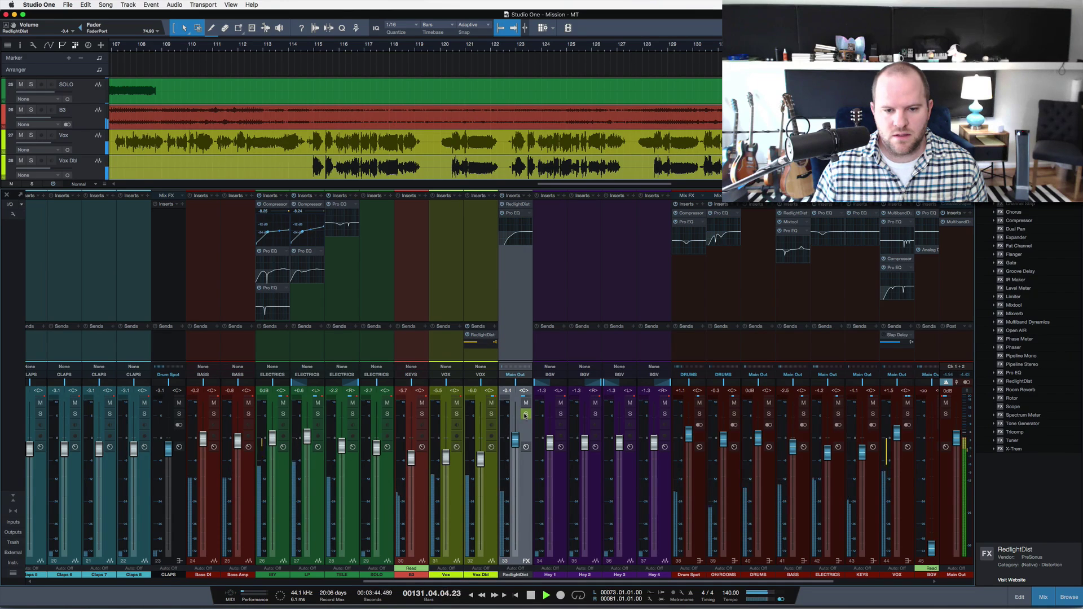
# - Toggle the RedlightDist send mute for comparison, raise the Vox channel and set the VOX bus to +2.1 dB
pyautogui.click(467, 335)
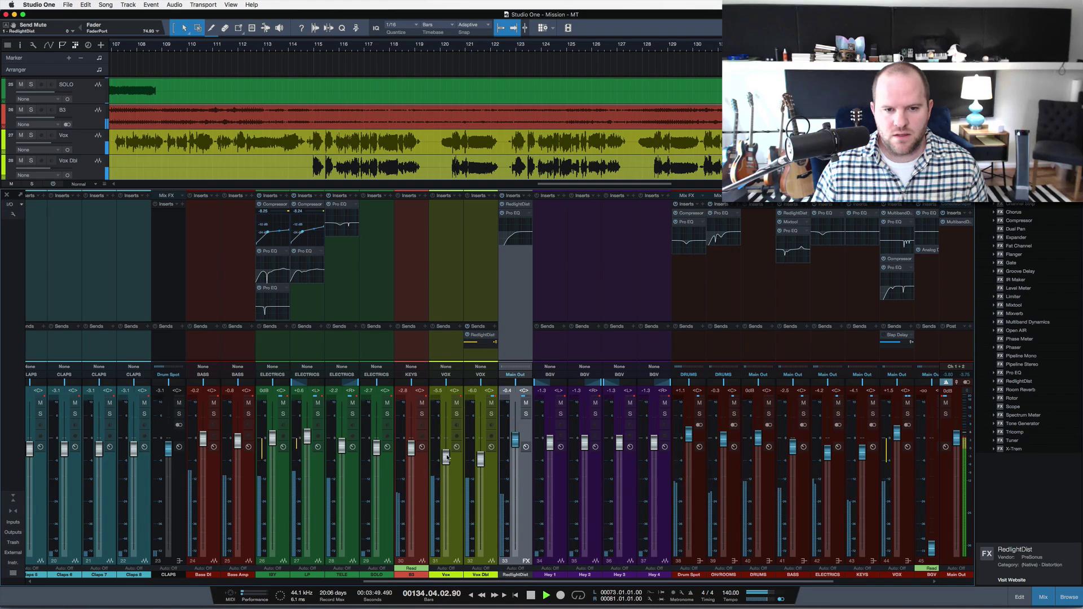
pyautogui.moveTo(447, 457); pyautogui.dragTo(448, 453)
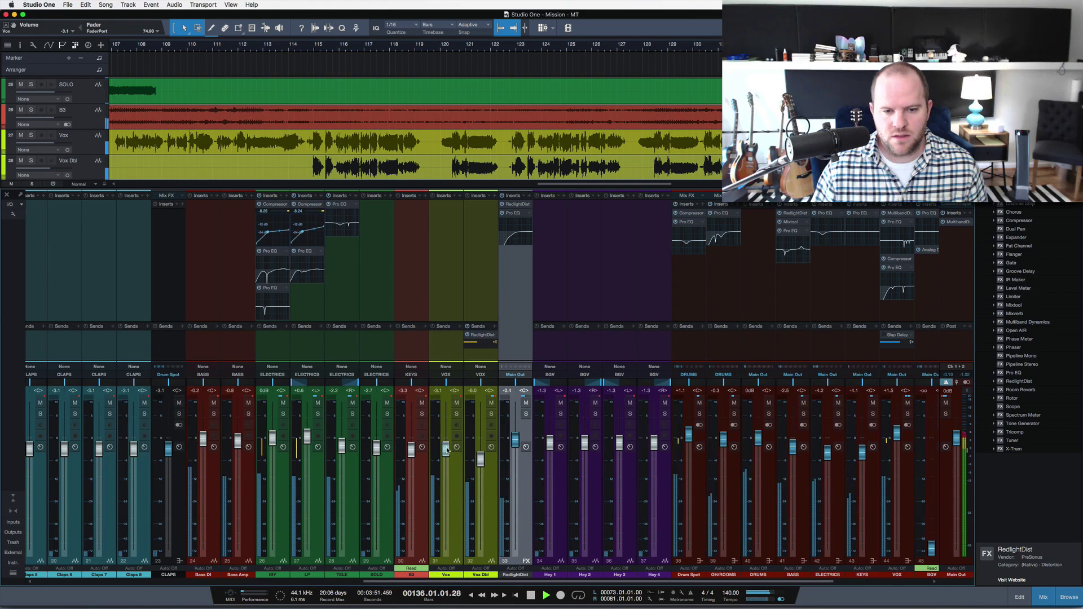
pyautogui.hscroll(5, 560, 422)
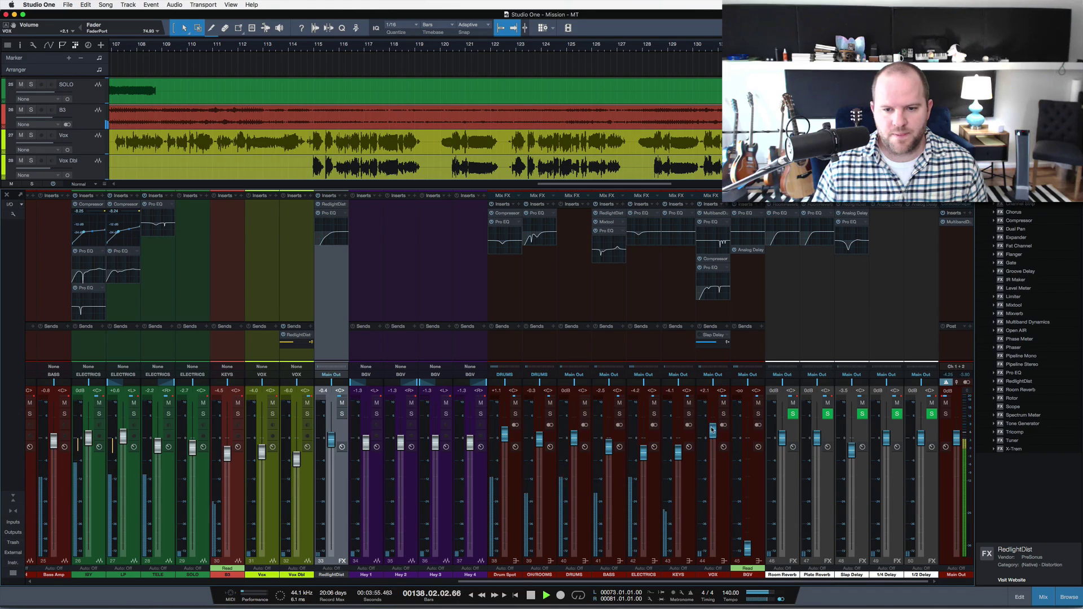
# - Unmute the VOX bus's Slap Delay send, set the bus to +2.3 dB, and solo it to hear the vocals alone
pyautogui.click(699, 336)
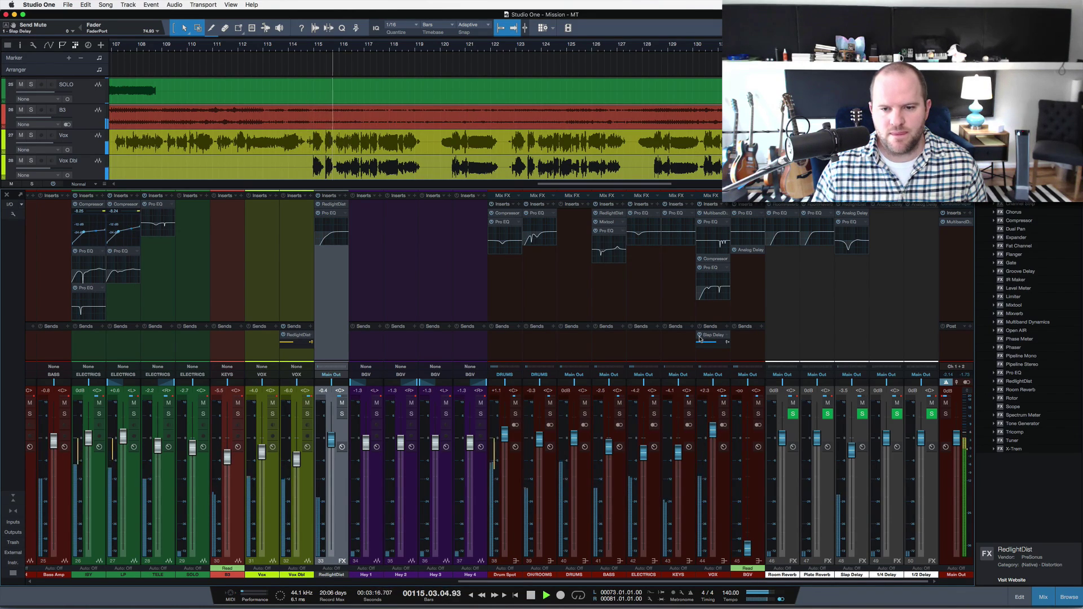
pyautogui.press('s')
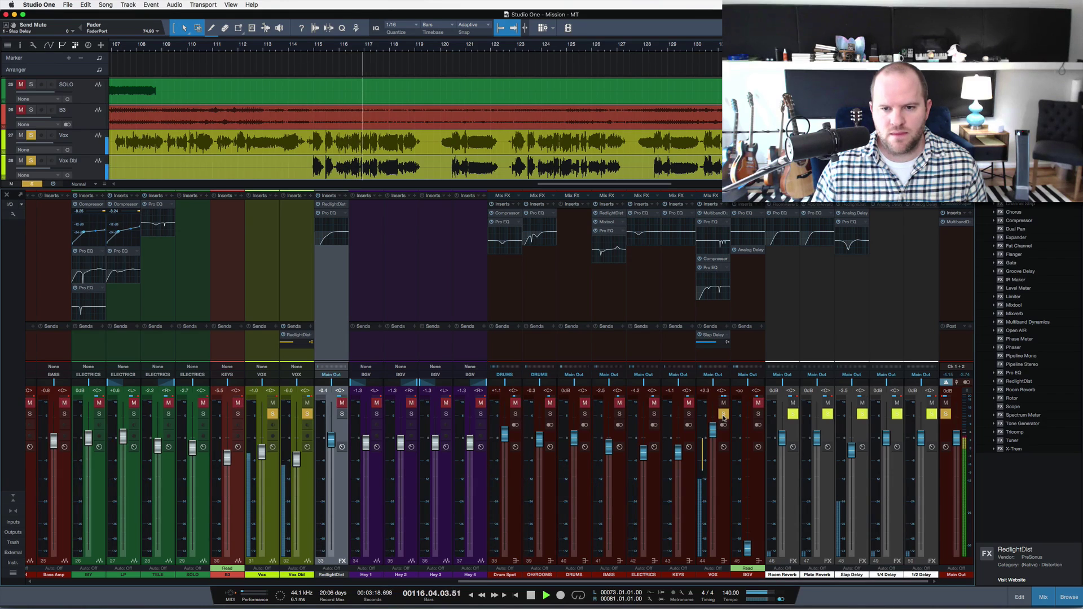
pyautogui.press('space')
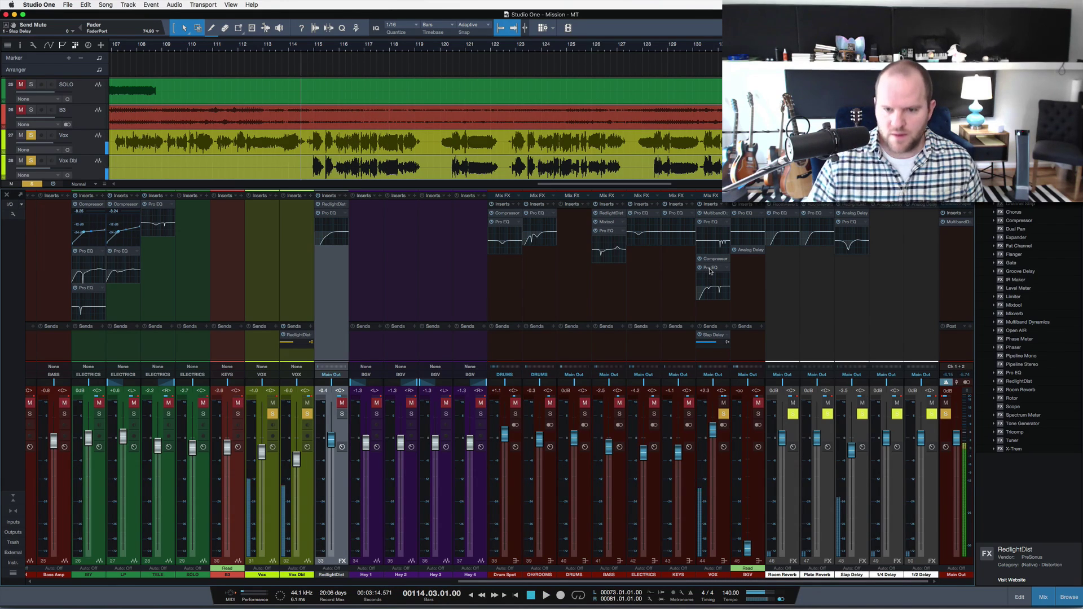
# - In the last Pro EQ on the VOX bus, boost the LMF band and sweep it between about 200 and 240 Hz during playback
pyautogui.click(710, 269)
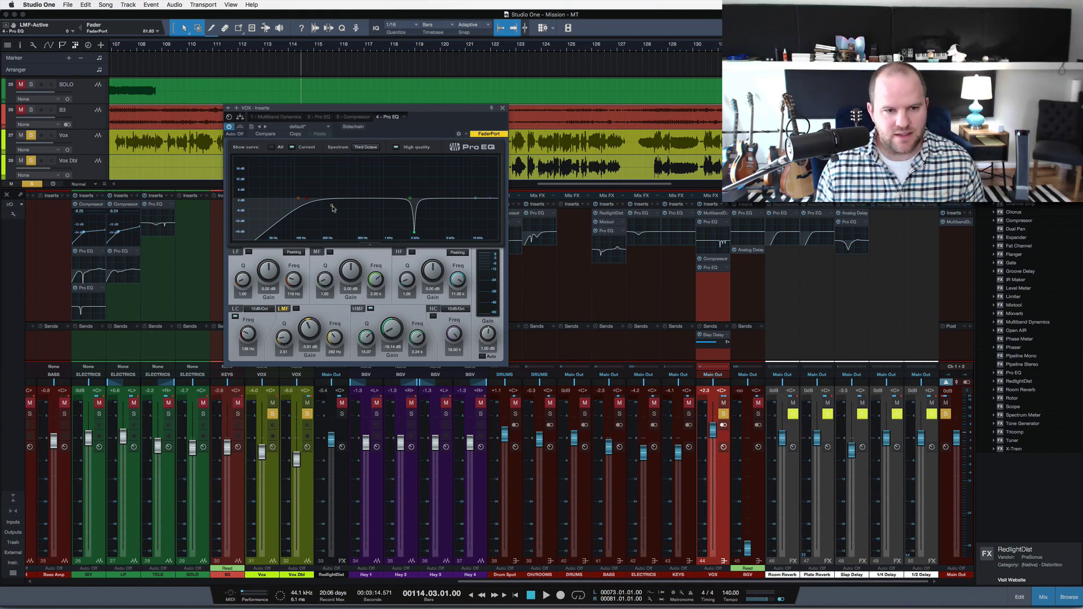
pyautogui.moveTo(332, 208); pyautogui.dragTo(317, 156)
pyautogui.press('space')
pyautogui.moveTo(321, 167); pyautogui.dragTo(324, 174)
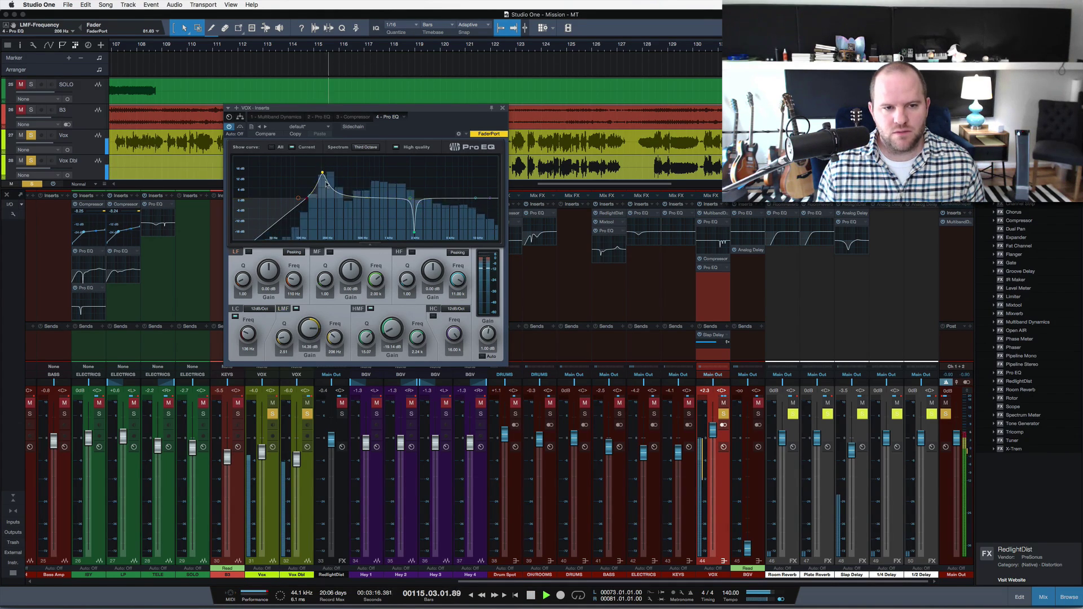
pyautogui.scroll(-3, 330, 168)
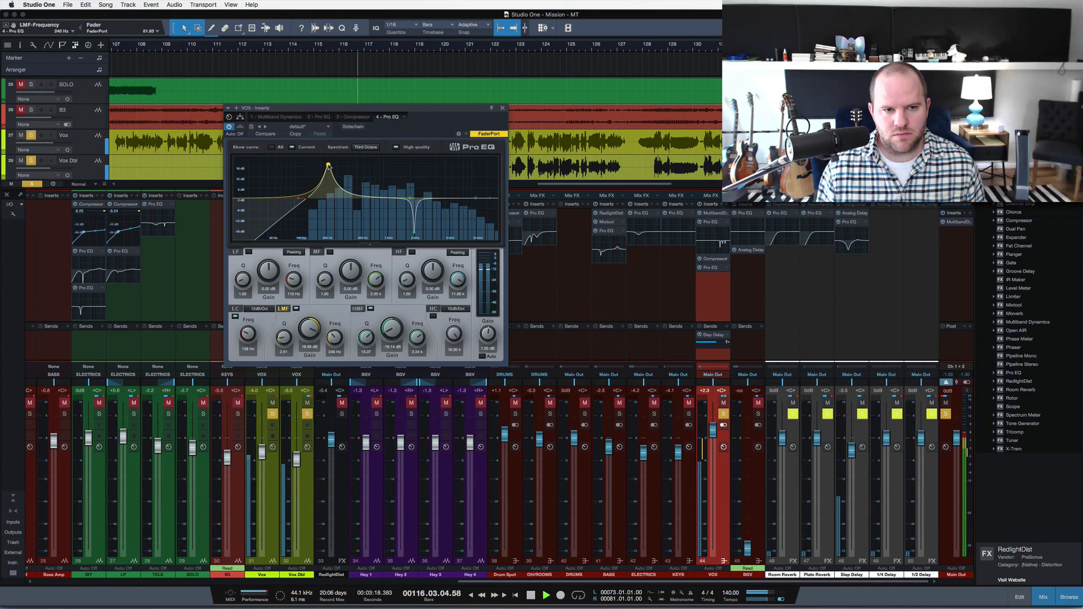
# - Turn the VOX bus's LMF boost into a cut at about 210 Hz with a Q of 1.61, and clear the solo
pyautogui.moveTo(329, 167); pyautogui.dragTo(329, 216)
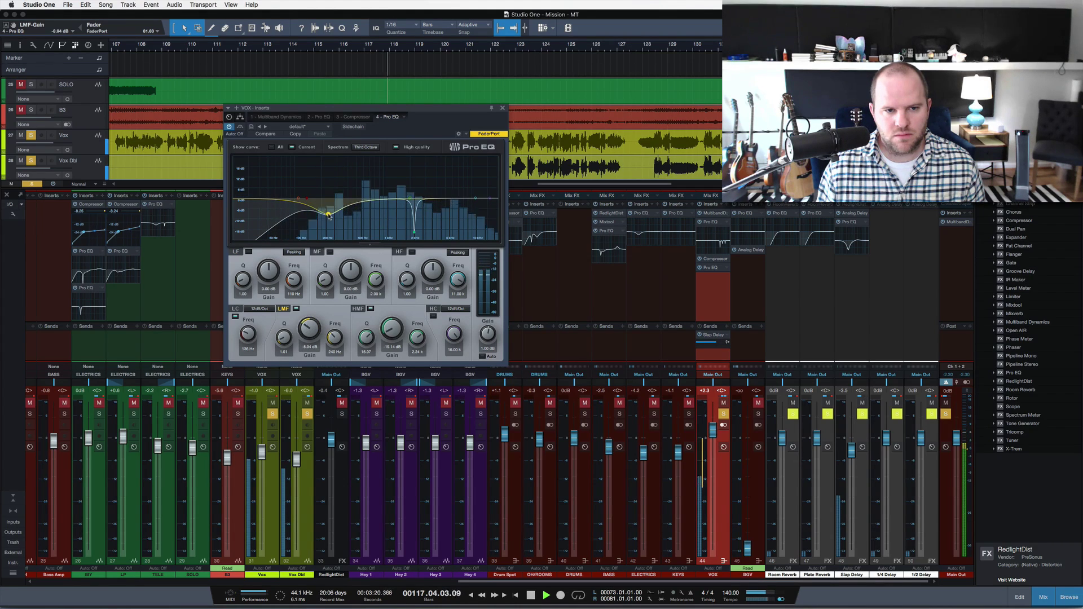
pyautogui.scroll(3, 328, 213)
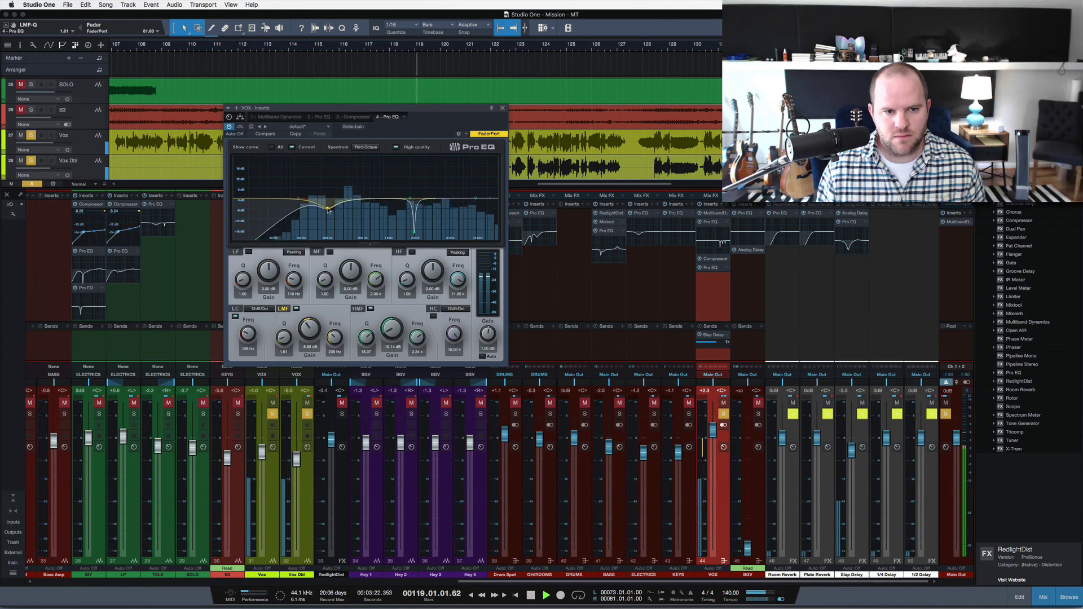
pyautogui.scroll(-5, 246, 336)
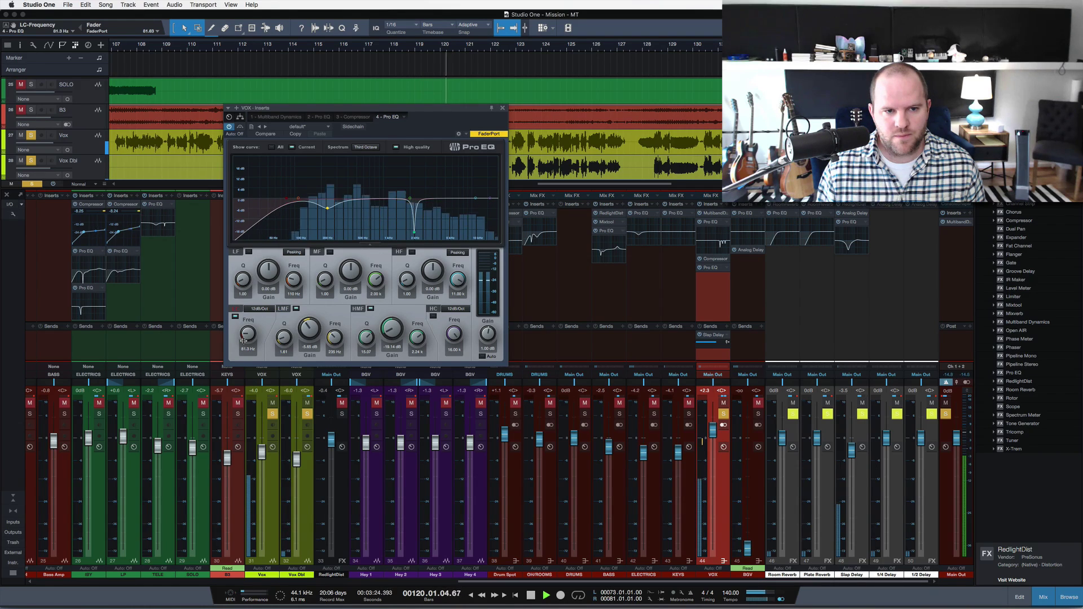
pyautogui.moveTo(329, 208); pyautogui.dragTo(325, 218)
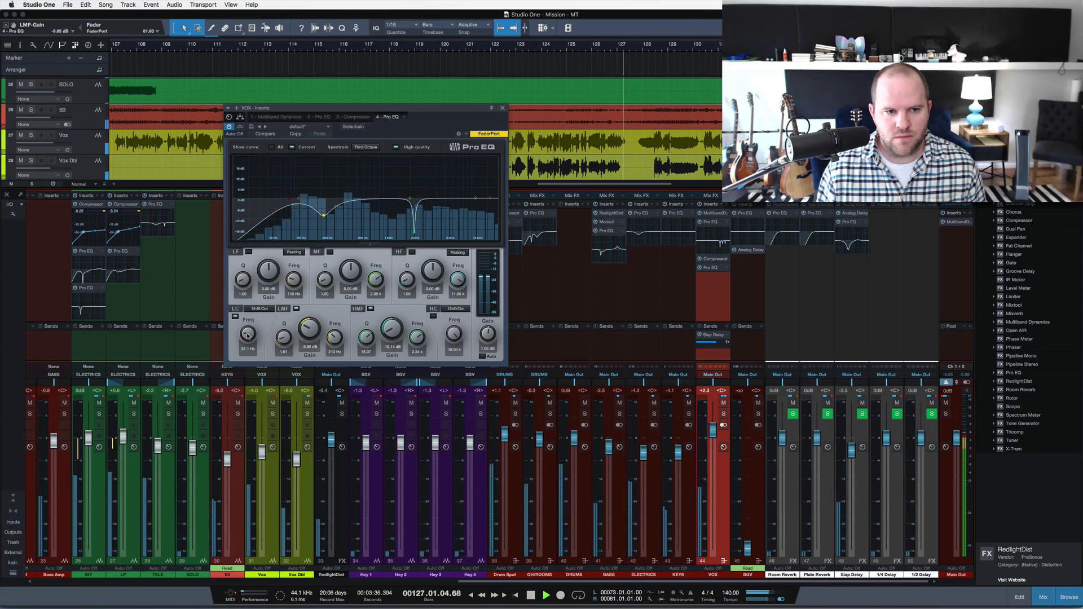
# - Raise the low cut of the VOX bus's Pro EQ to 146 Hz, save the song and close the EQ
pyautogui.moveTo(248, 333); pyautogui.dragTo(260, 315)
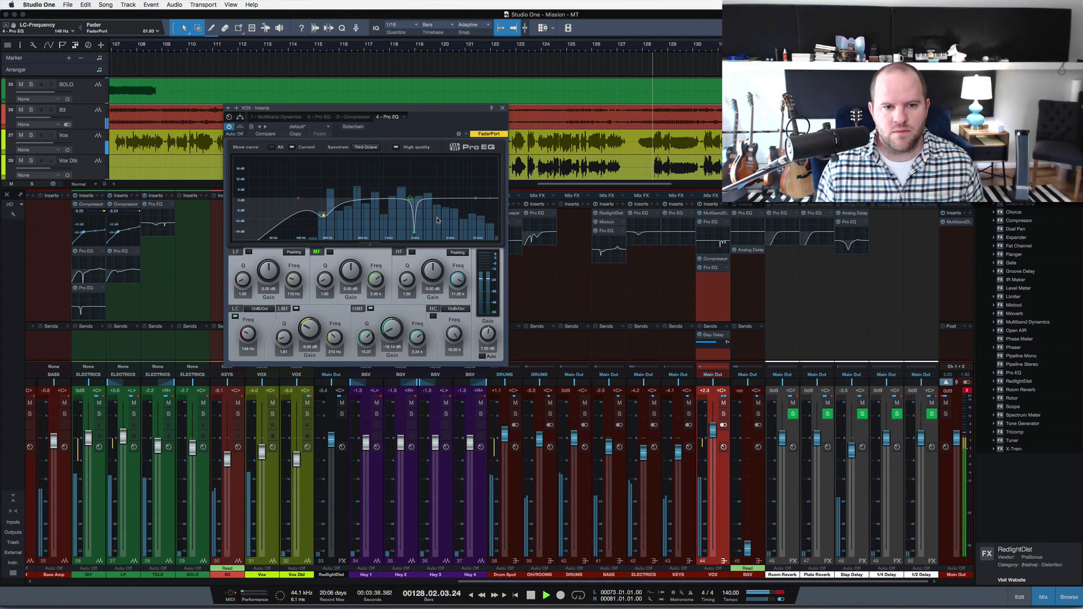
pyautogui.press('super+s')
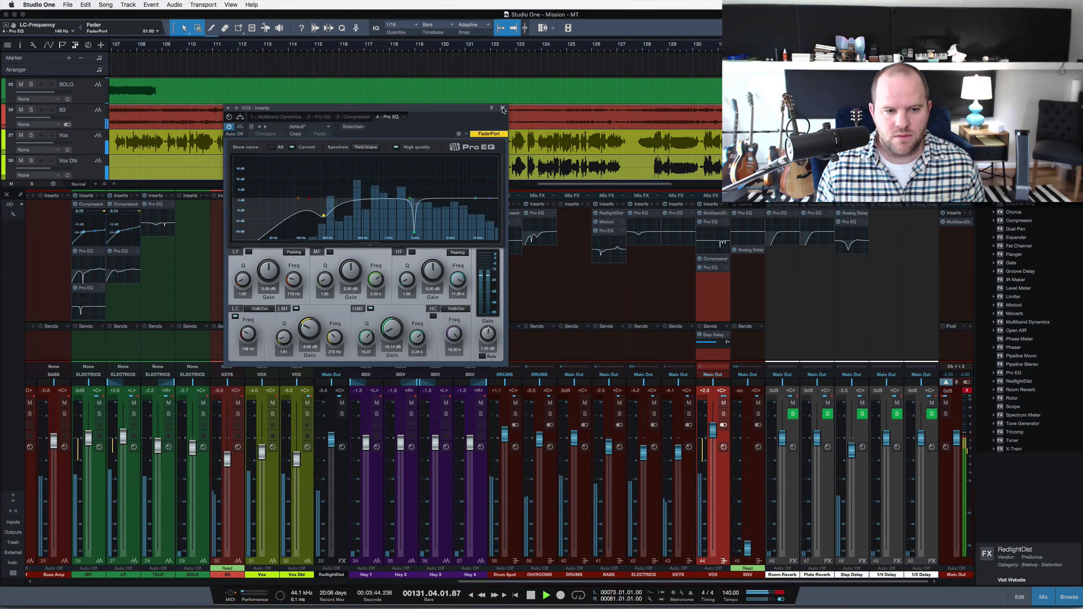
pyautogui.click(503, 109)
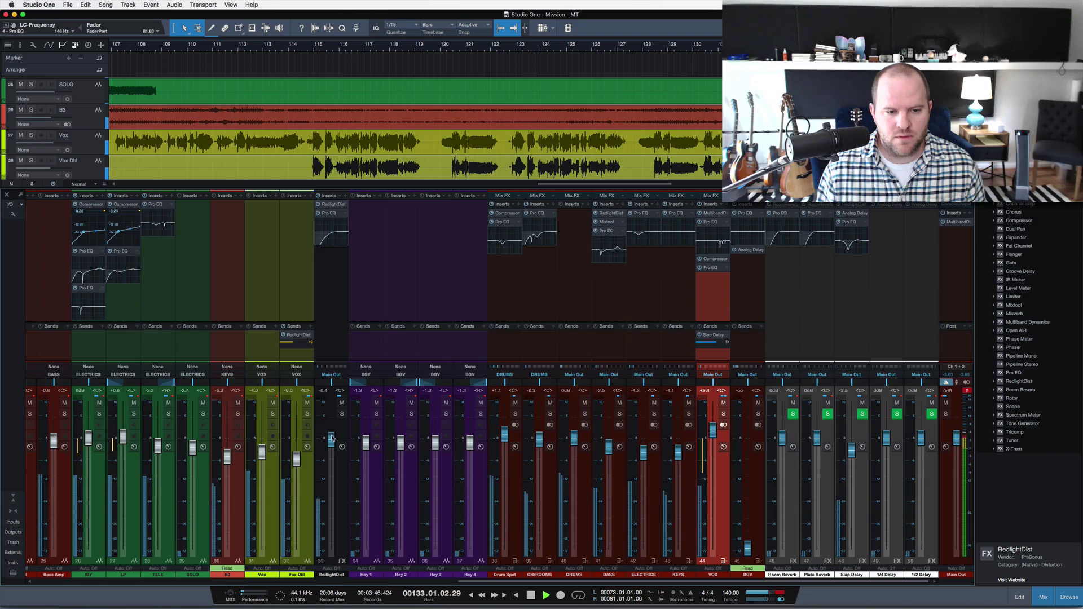
# - Lower RedlightDist to -2.5 dB and Vox Dbl to -7.7 dB, raise Vox to -3.5 dB, and stop playback
pyautogui.moveTo(333, 438); pyautogui.dragTo(332, 446)
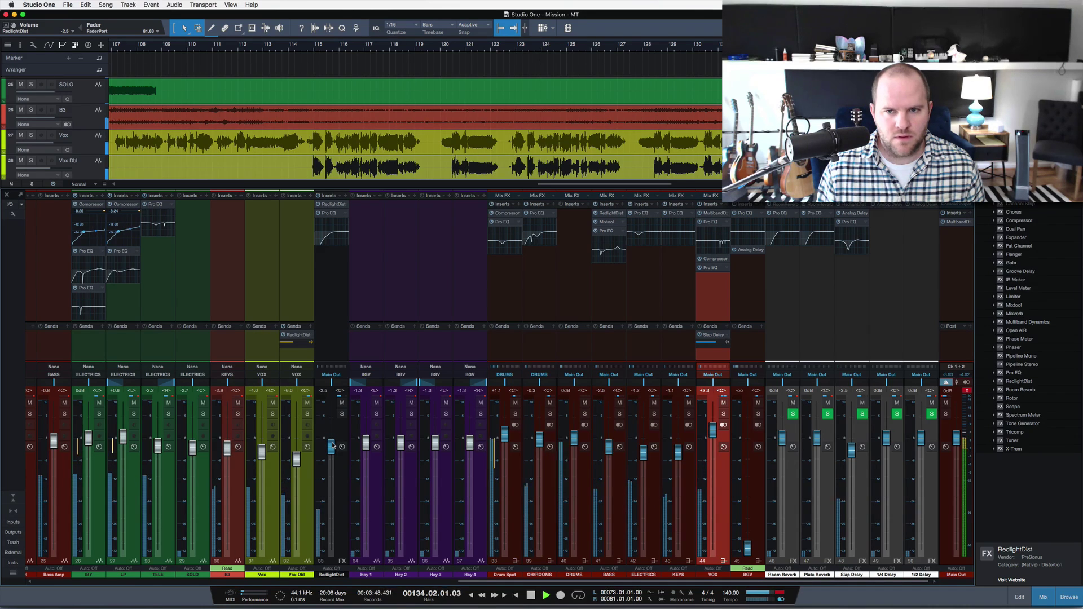
pyautogui.moveTo(294, 464); pyautogui.dragTo(267, 458)
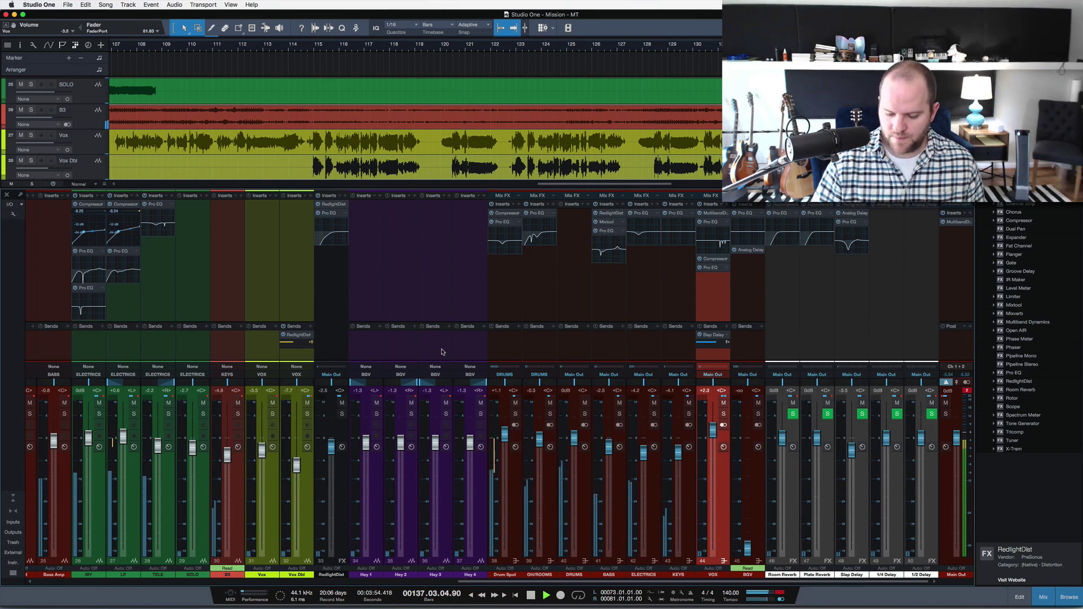
pyautogui.press('space')
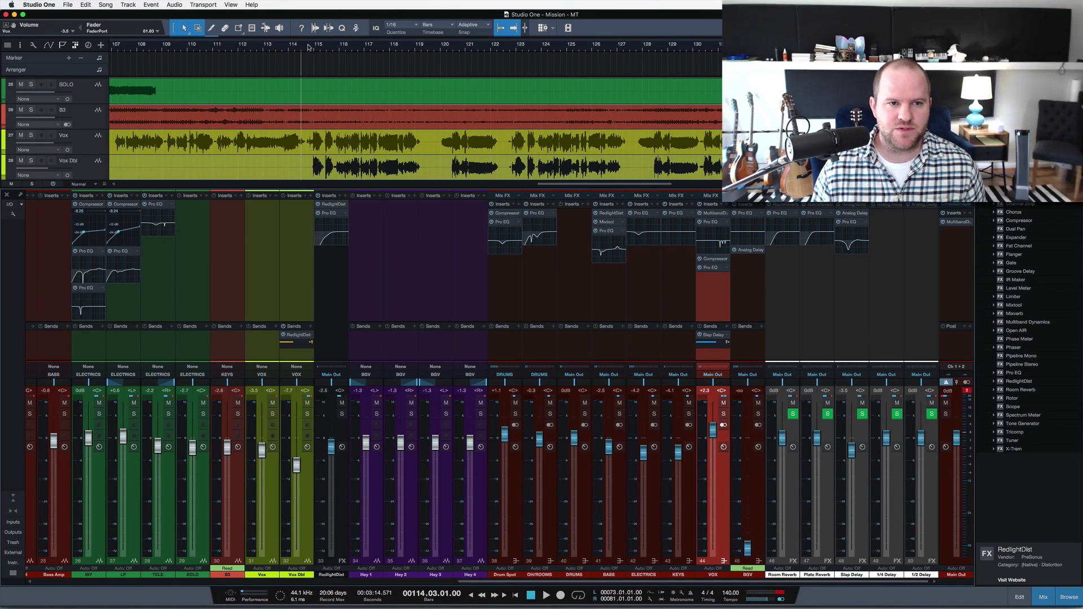
# - Play the full mix and compare the vocals with the VOX bus's Slap Delay send muted and unmuted
pyautogui.press('space')
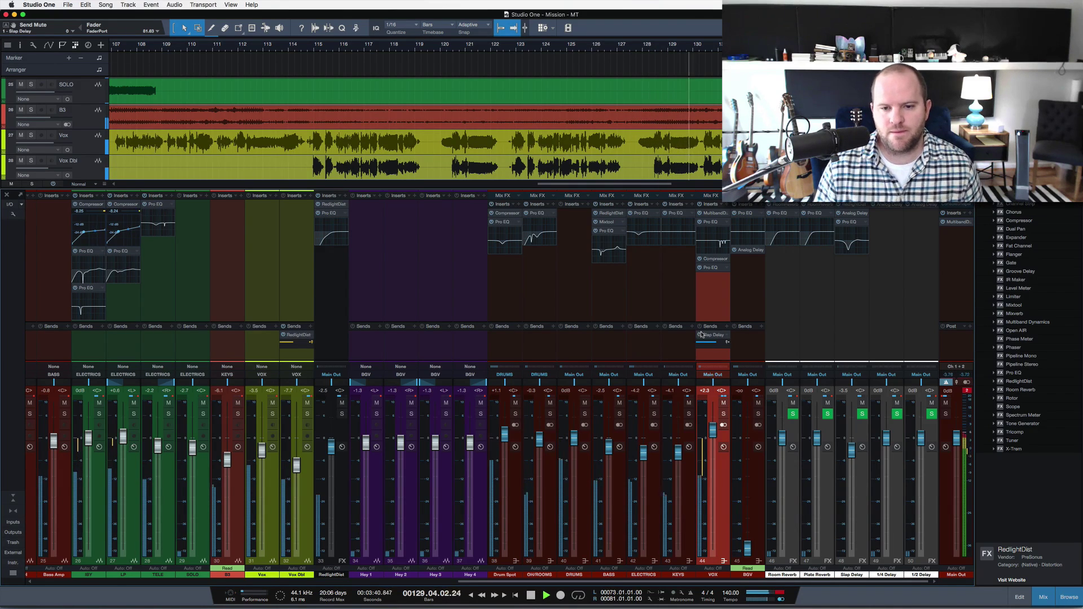
pyautogui.press('space')
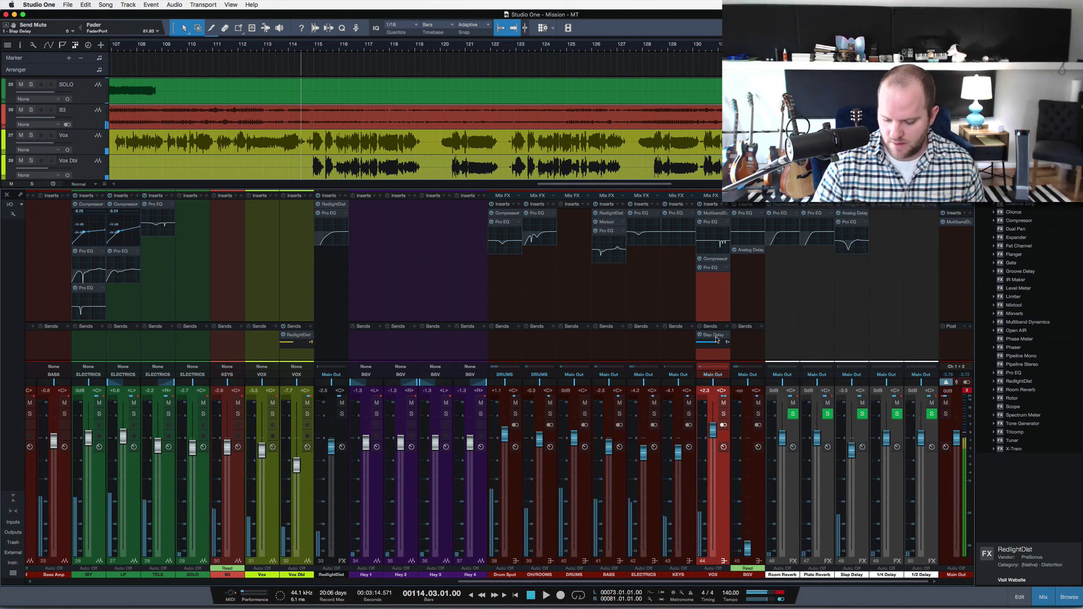
# - In the VOX bus's last Pro EQ, boost a narrowed MF band at about 500 Hz while playing the song from bar 129
pyautogui.click(713, 269)
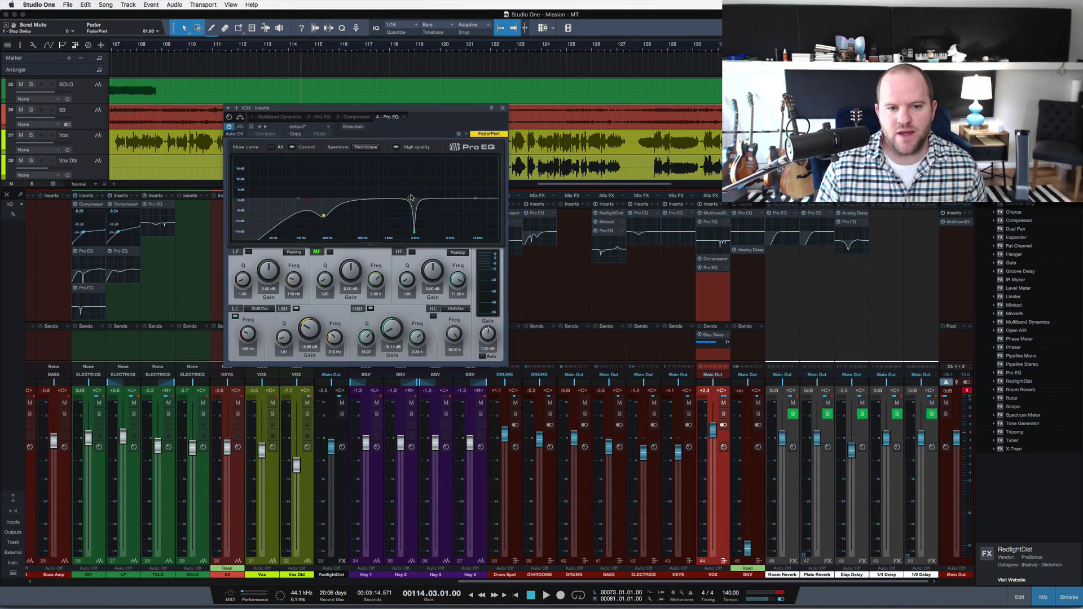
pyautogui.moveTo(377, 197); pyautogui.dragTo(369, 186)
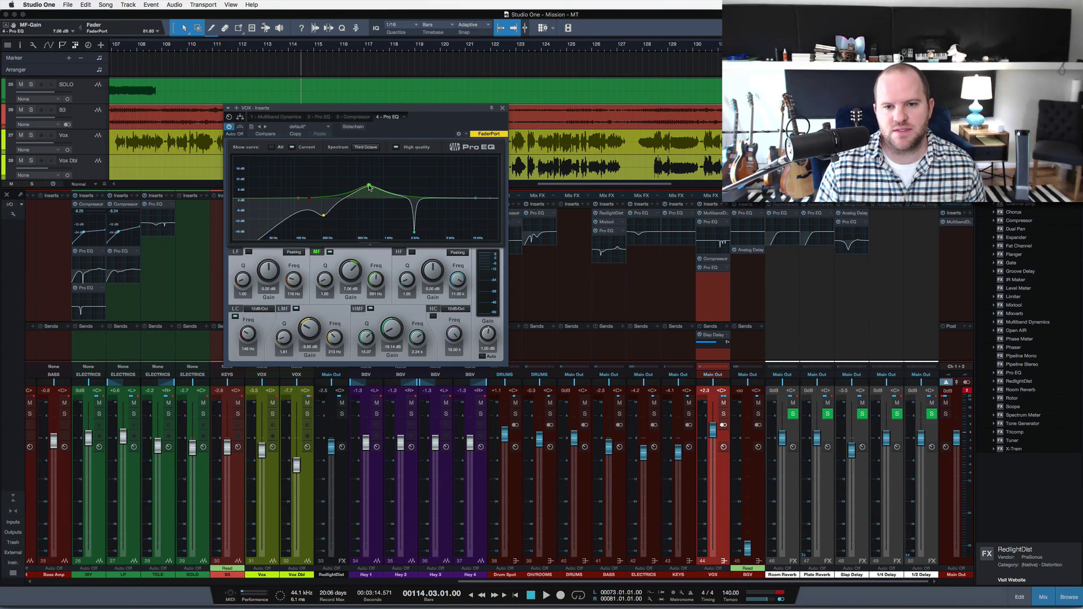
pyautogui.click(666, 51)
pyautogui.press('space')
pyautogui.moveTo(368, 186); pyautogui.dragTo(355, 160)
pyautogui.scroll(5, 351, 164)
pyautogui.press('space')
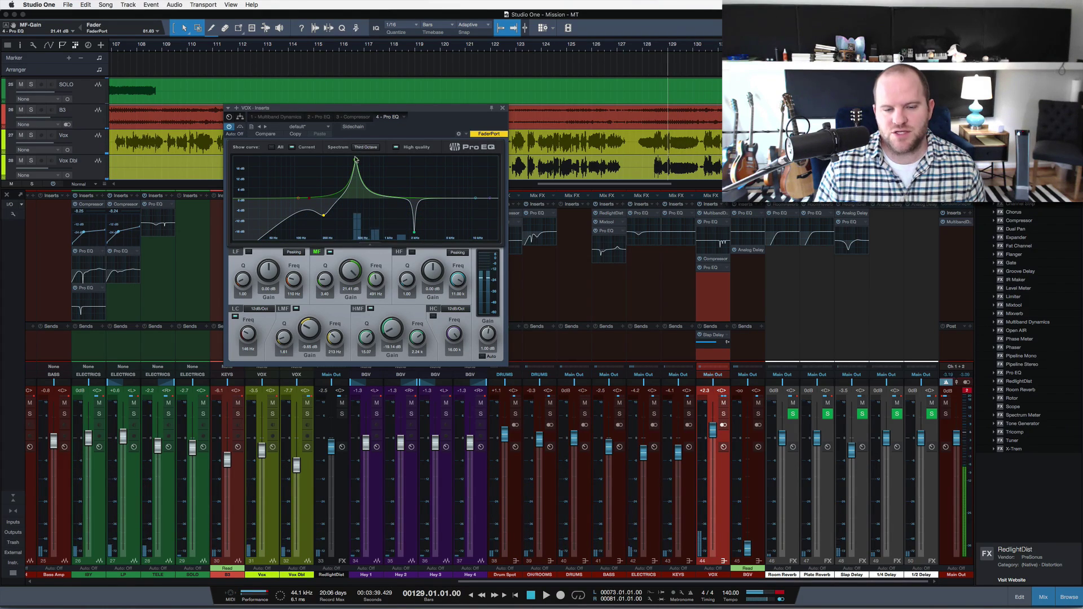
# - Turn the VOX bus's MF boost at about 500 Hz into a moderate cut during playback and close the EQ
pyautogui.moveTo(355, 160); pyautogui.dragTo(356, 172)
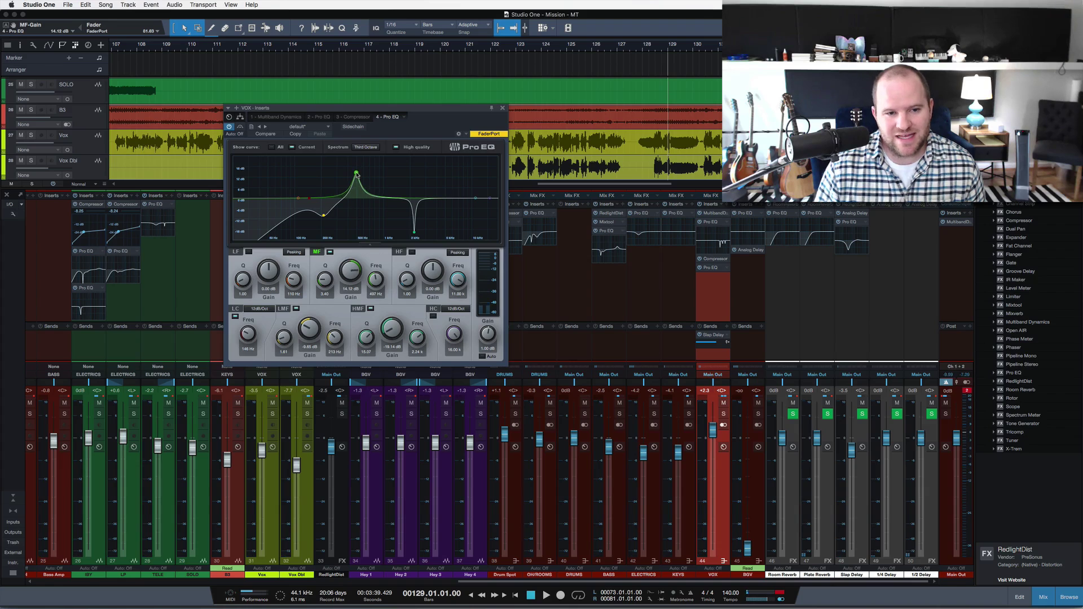
pyautogui.press('space')
pyautogui.moveTo(351, 270); pyautogui.dragTo(350, 299)
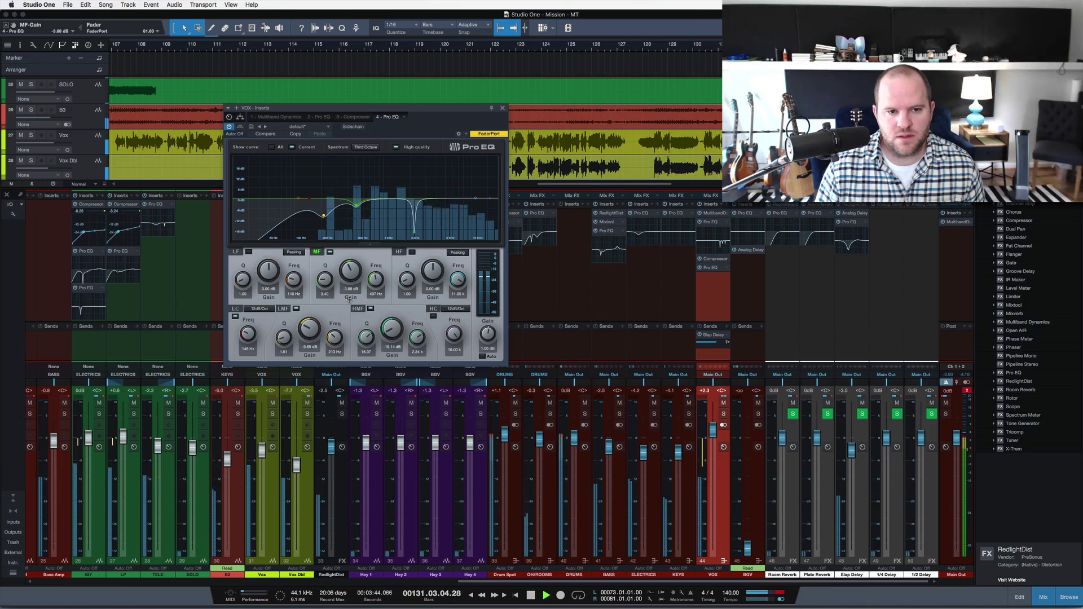
pyautogui.click(501, 107)
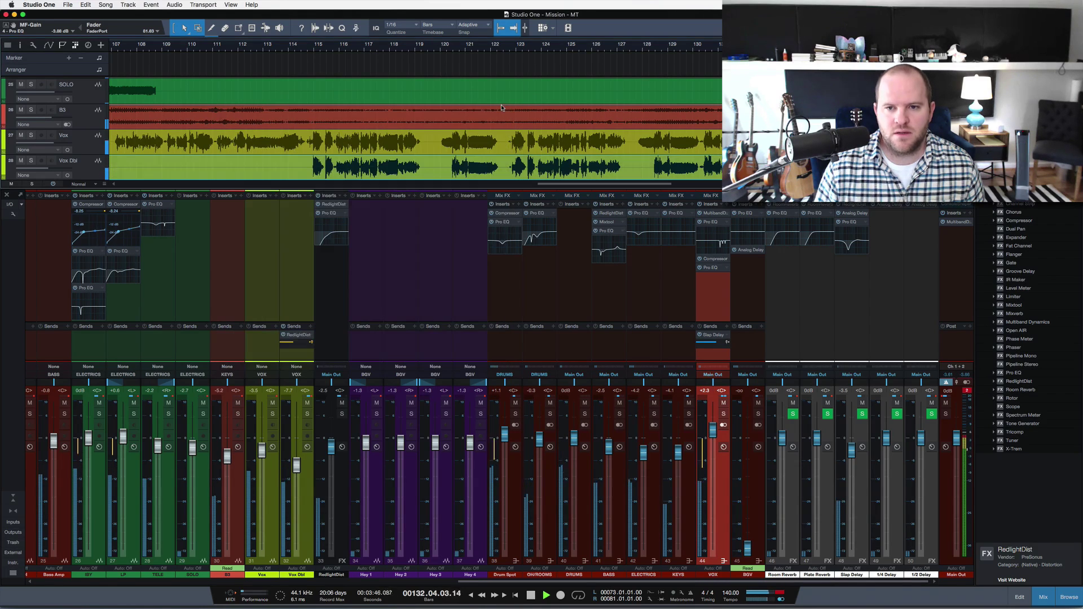
# - Reset the Main Out's clip indicator, show the whole song in the arrangement and stop playback
pyautogui.click(966, 390)
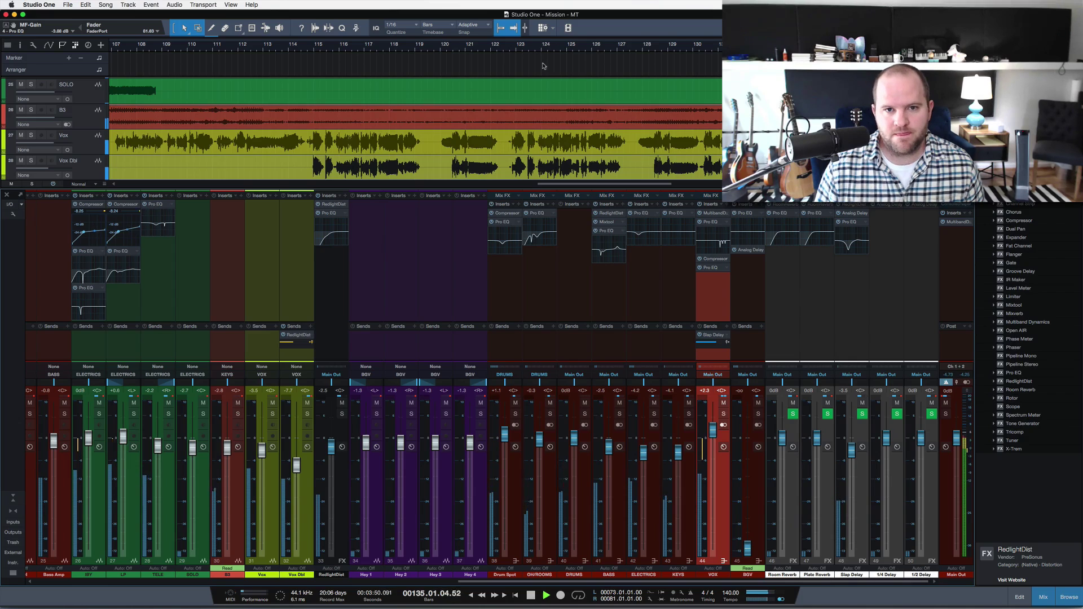
pyautogui.hotkey('shift', 'z')
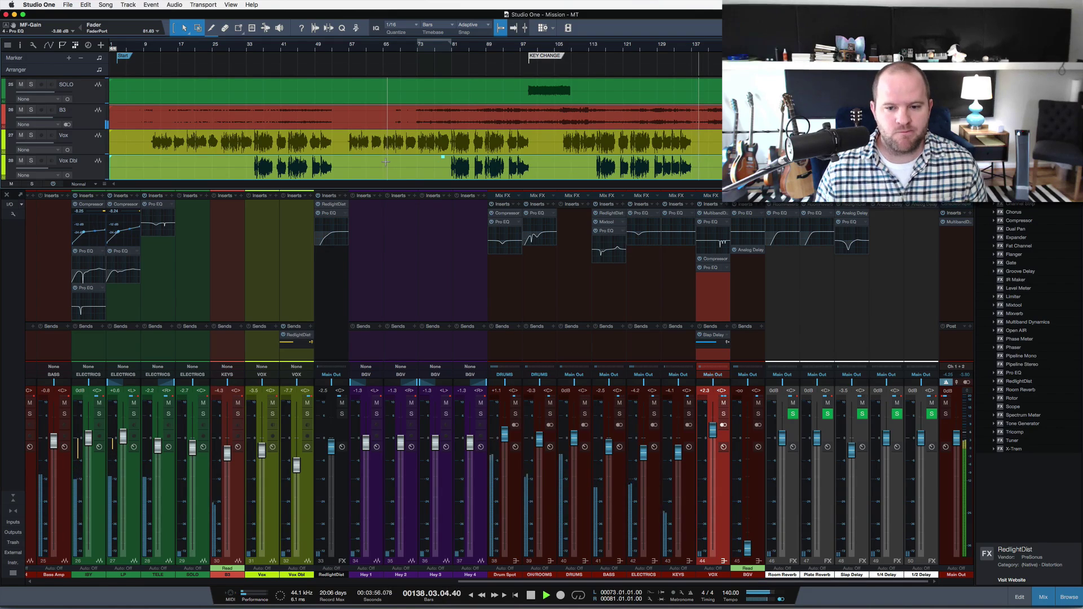
pyautogui.press('space')
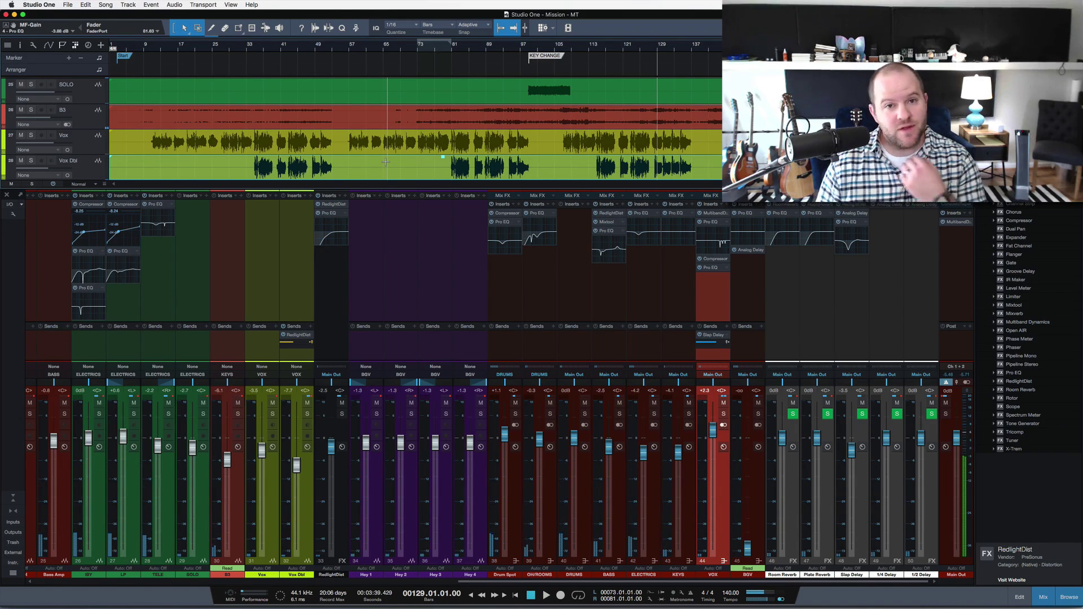